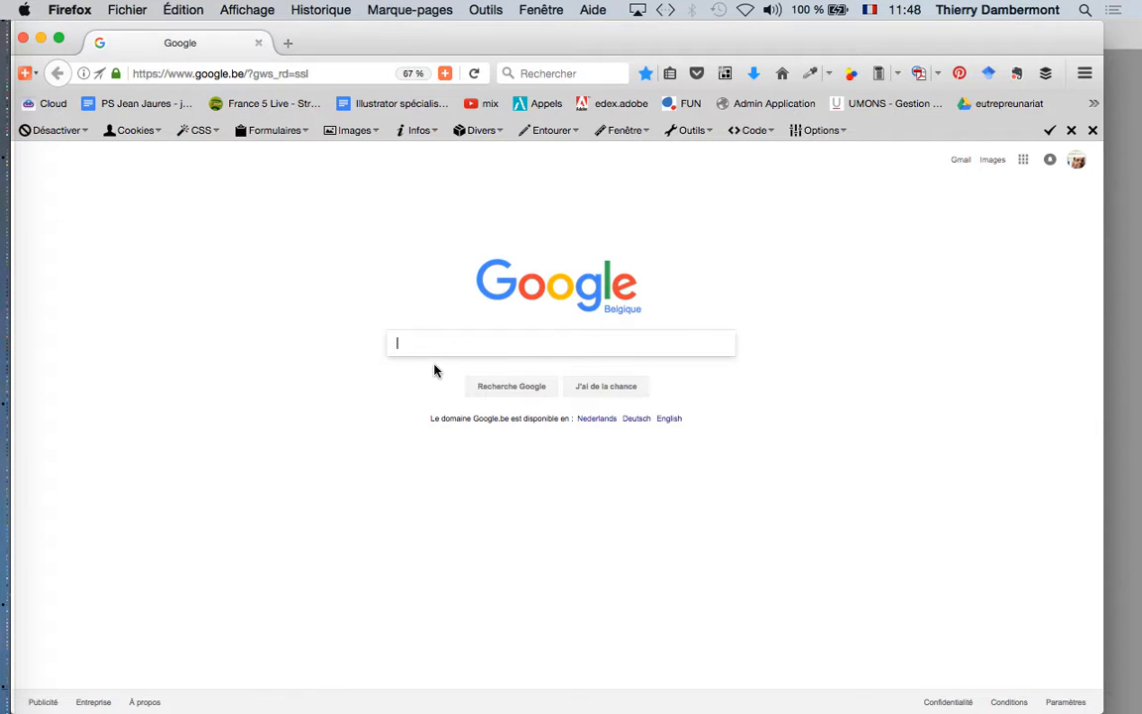
- Search Google for pattern seamless "public domain" and show the image results
{"action": "type", "text": "pattern"}
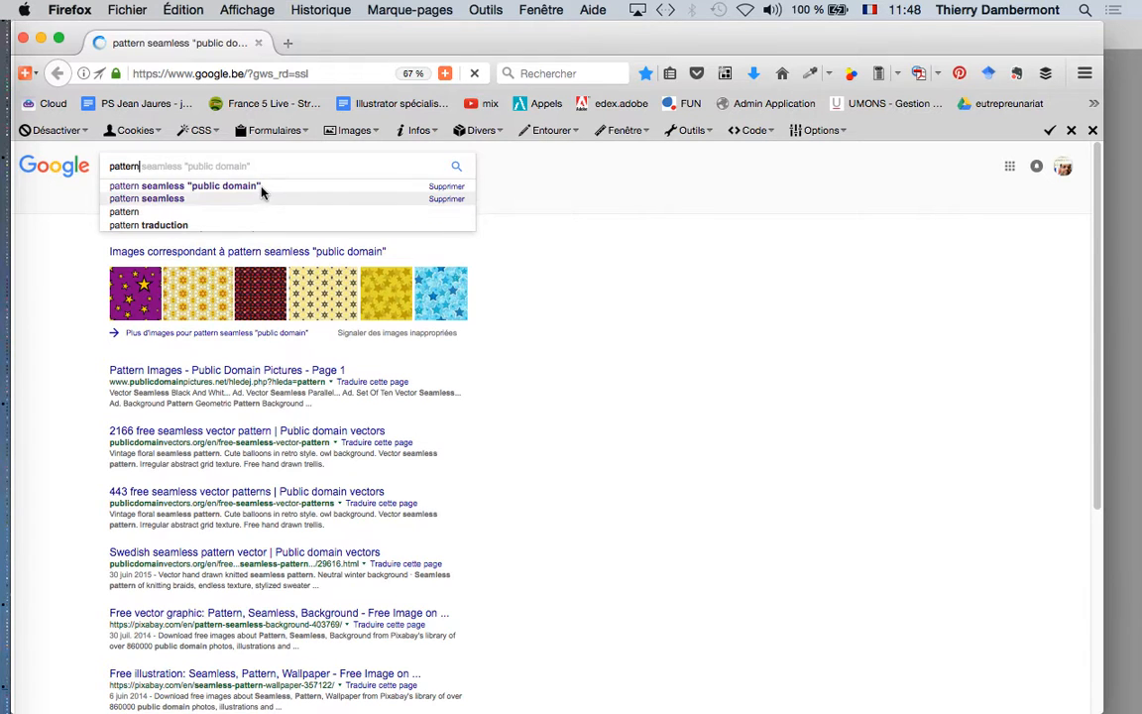
{"action": "left_click", "coordinate": [260, 187]}
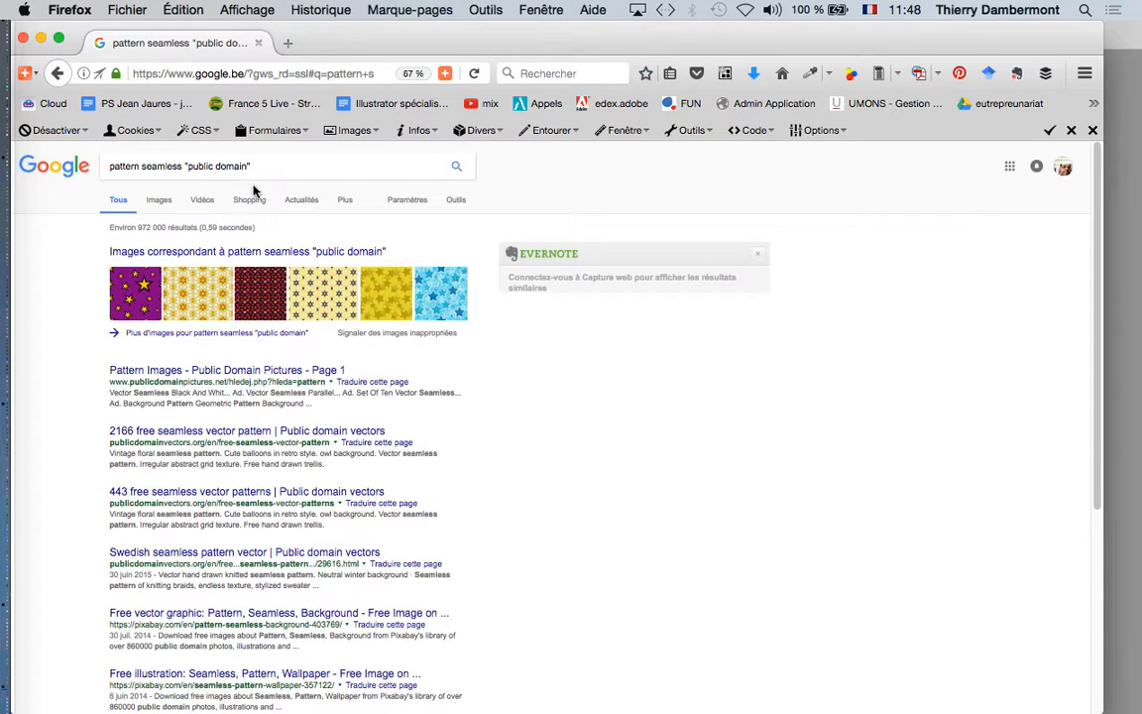
{"action": "left_click", "coordinate": [156, 200]}
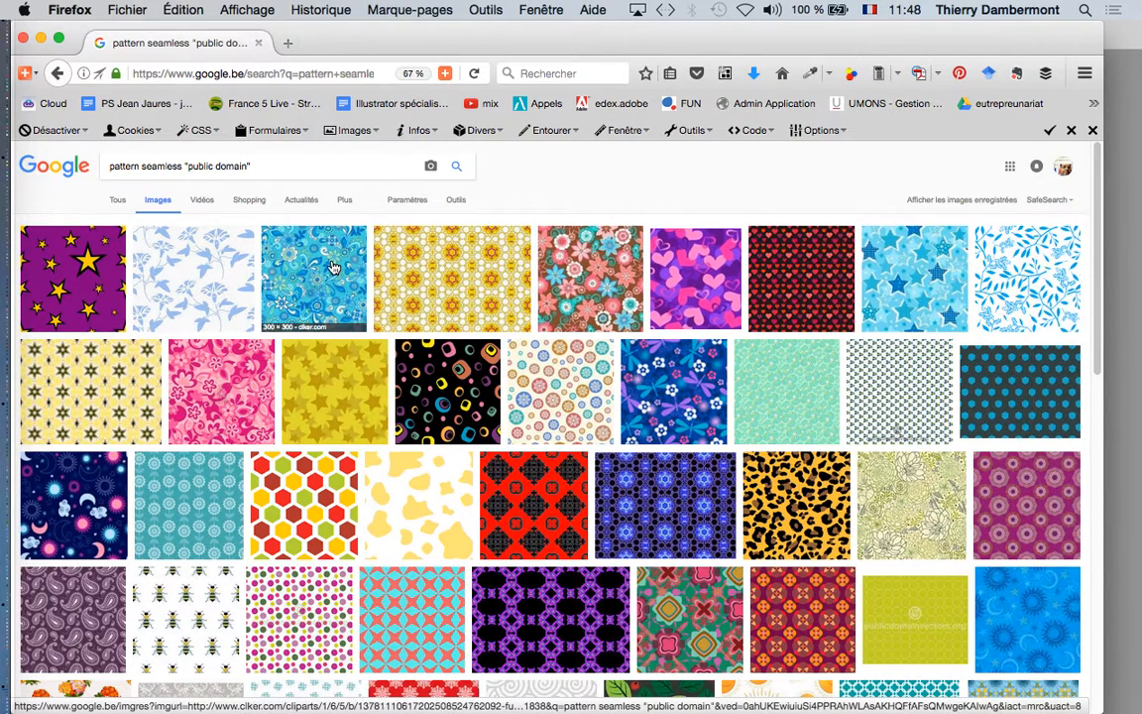
- Open the blue funky floral seamless pattern from clker.com in a new tab and display the original image
{"action": "left_click", "coordinate": [304, 241], "text": "super"}
{"action": "left_click", "coordinate": [344, 44]}
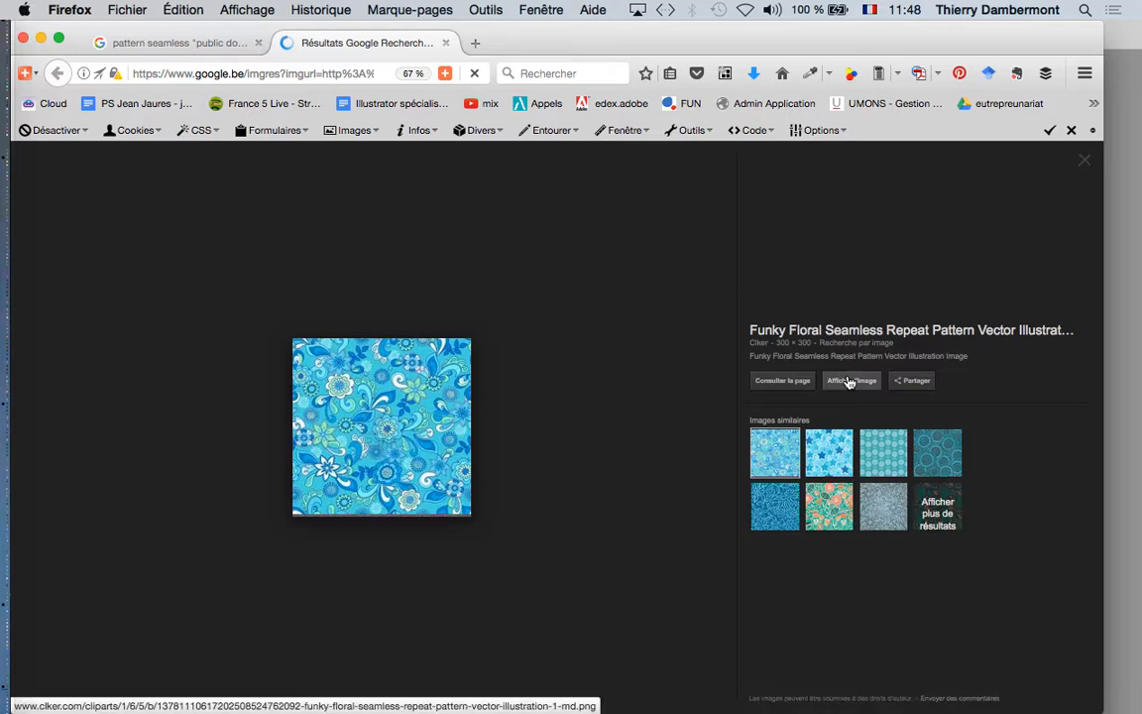
{"action": "left_click", "coordinate": [849, 380]}
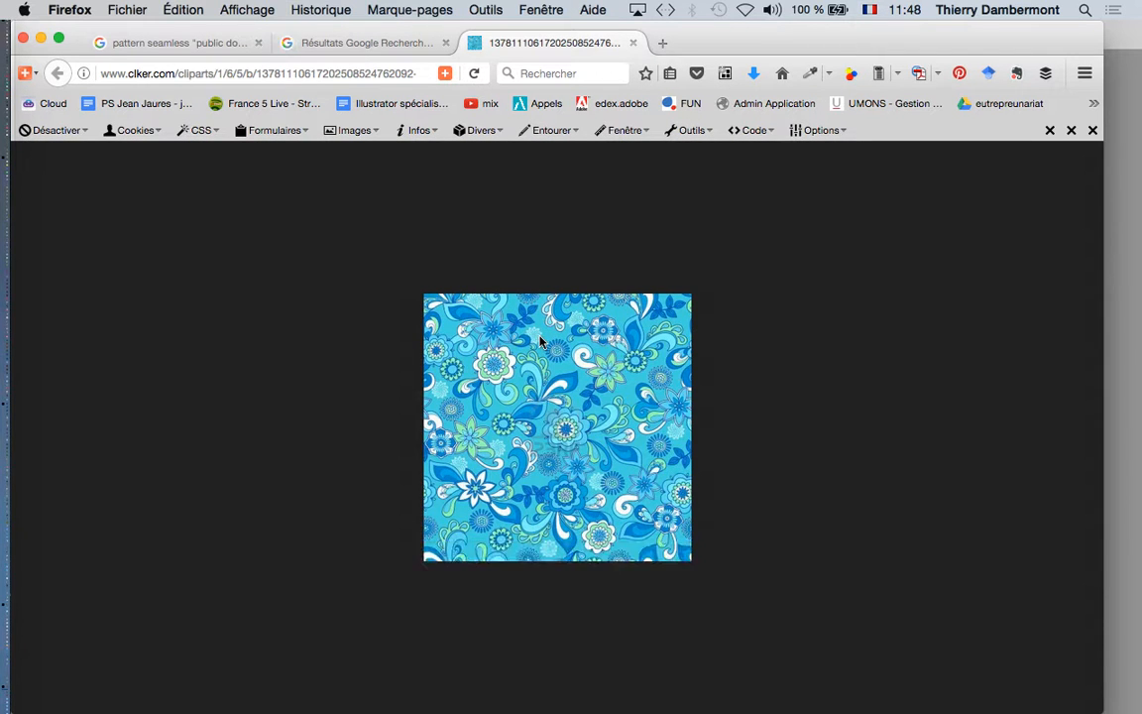
- Save the image in quatrieme jour > incrustation de texture, removing the numeric prefix so the file name starts with funky-floral-seamless-repeat-pattern
{"action": "right_click", "coordinate": [541, 333]}
{"action": "left_click", "coordinate": [638, 389]}
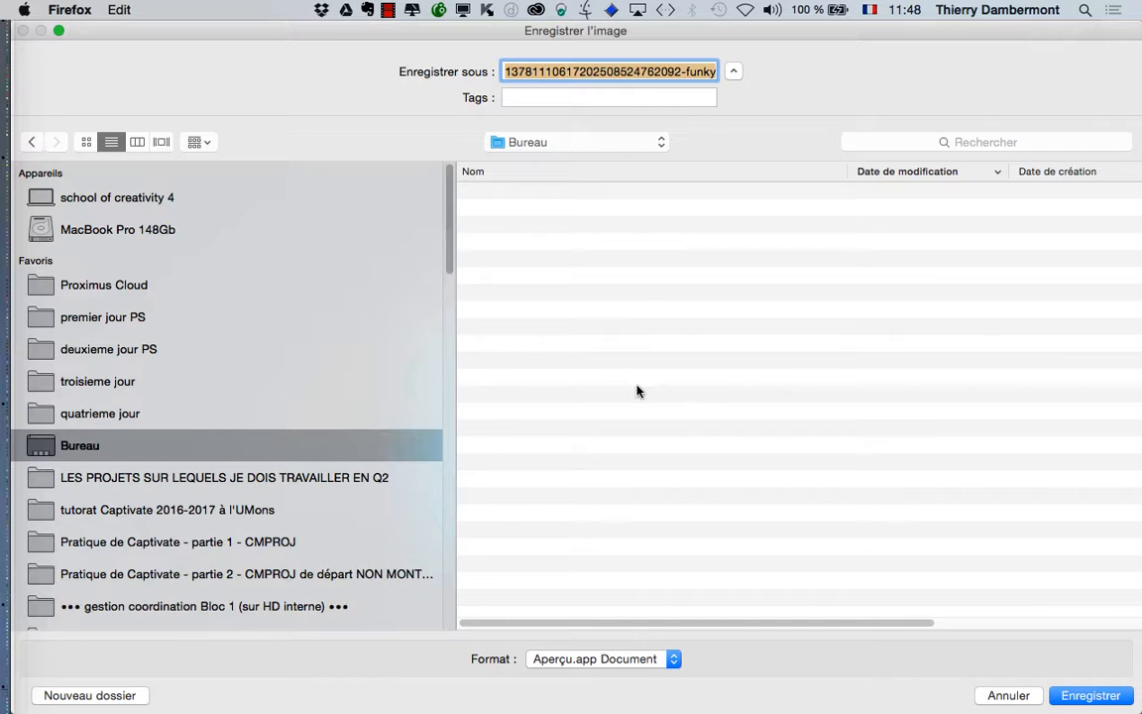
{"action": "left_click", "coordinate": [156, 410]}
{"action": "double_click", "coordinate": [624, 193]}
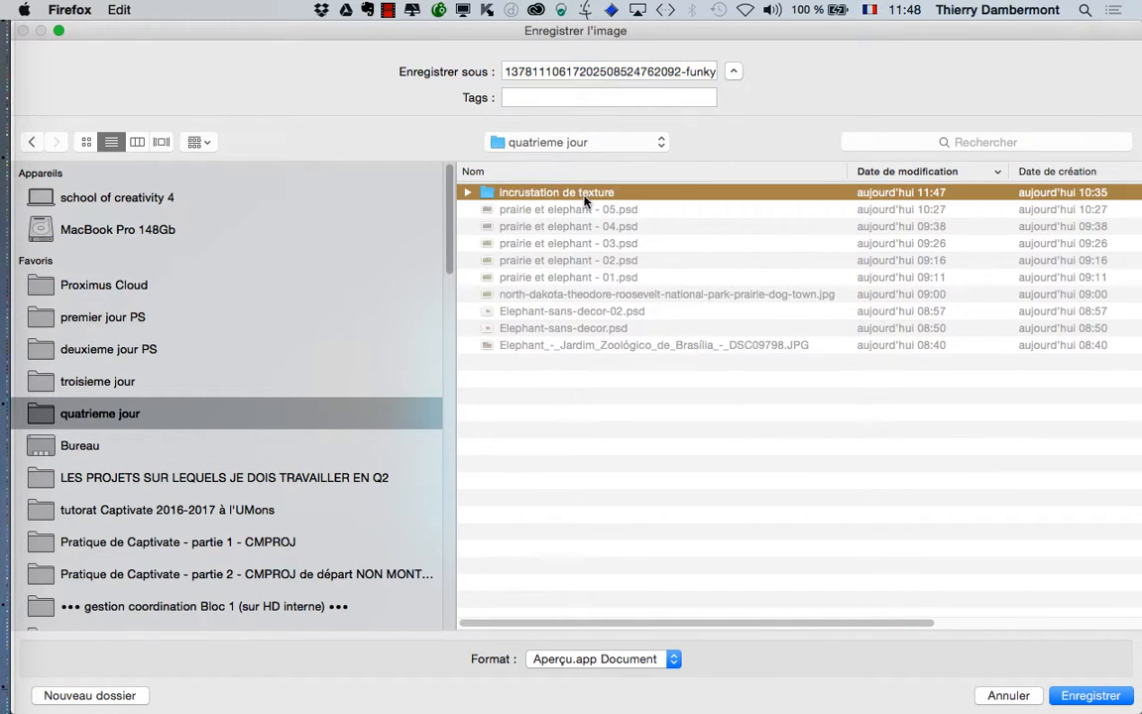
{"action": "left_click_drag", "start_coordinate": [506, 71], "coordinate": [680, 59]}
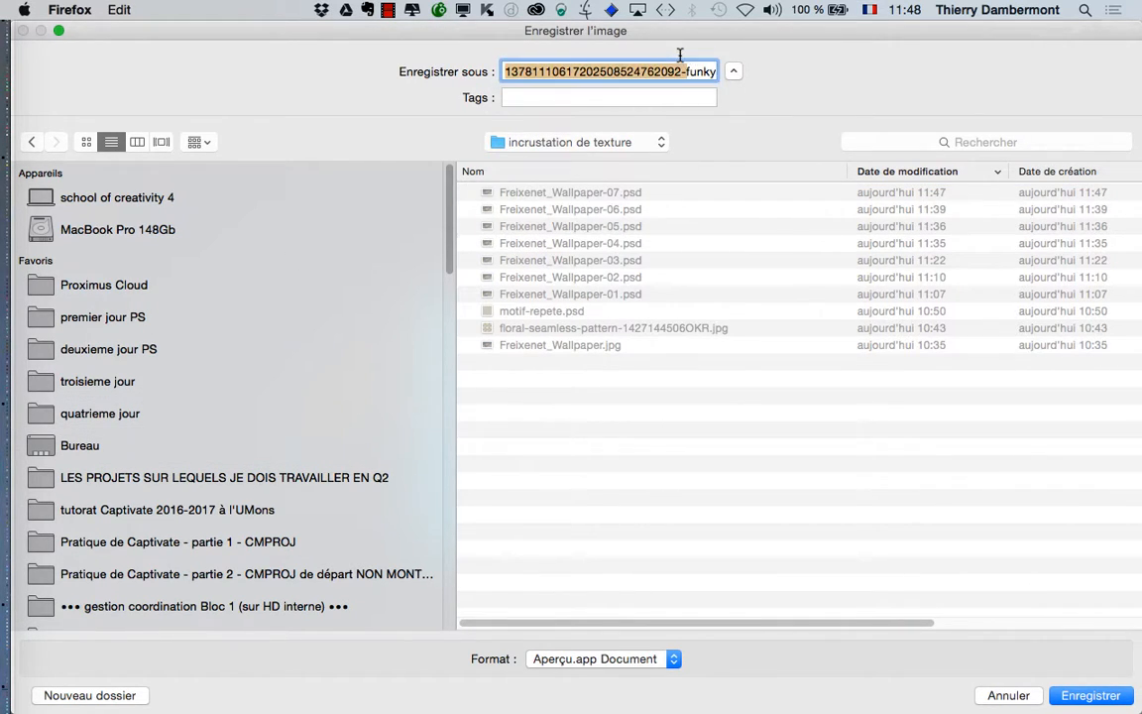
{"action": "key", "text": "BackSpace"}
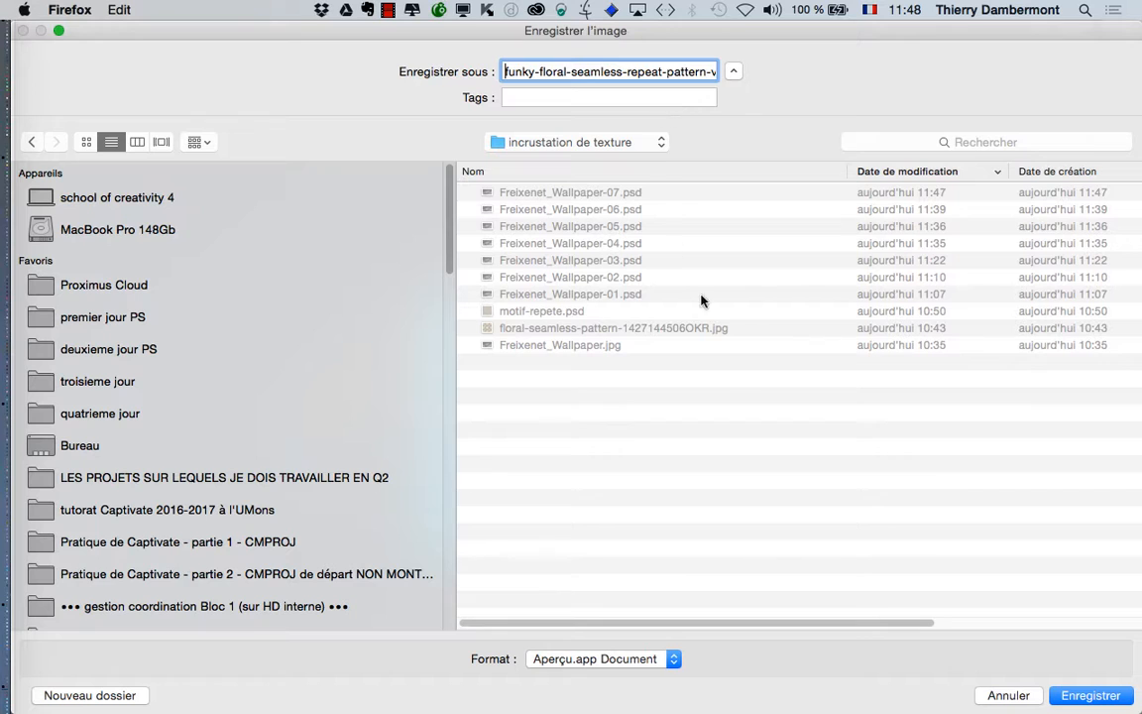
{"action": "left_click", "coordinate": [1121, 700]}
- Switch to Photoshop and open funky-floral-seamless-repeat-pattern-vector-illustration-1-md.png from the incrustation de texture folder
{"action": "key", "text": "super+Tab"}
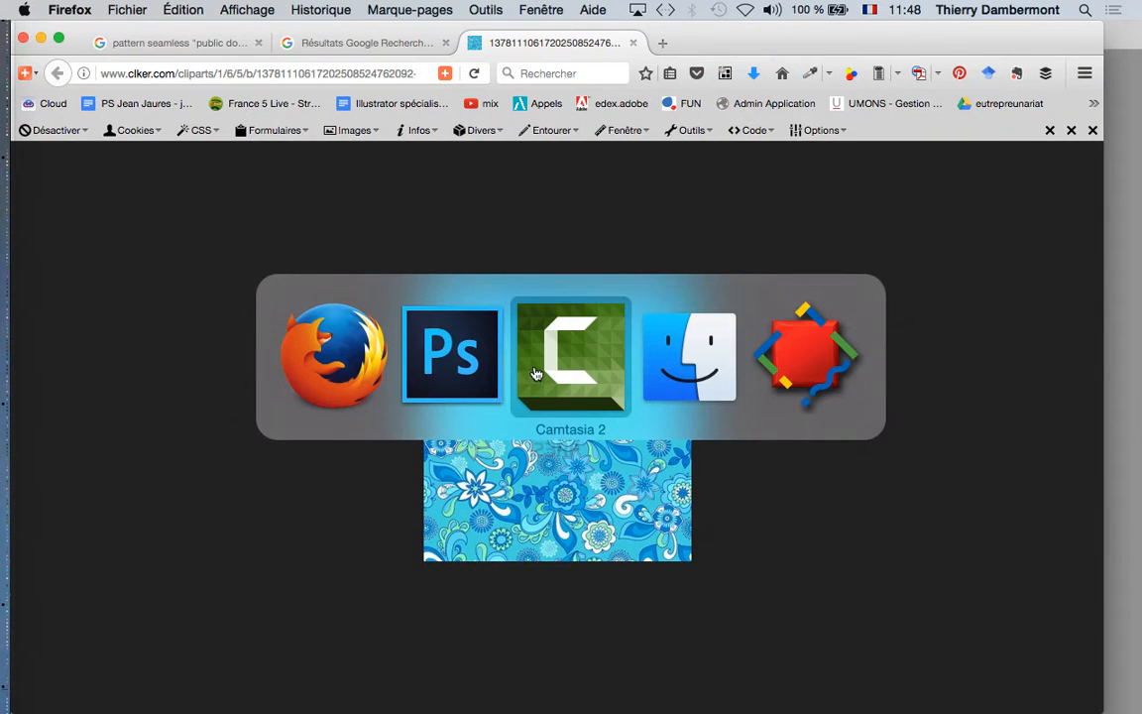
{"action": "left_click", "coordinate": [451, 354]}
{"action": "left_click", "coordinate": [151, 10]}
{"action": "left_click", "coordinate": [164, 46]}
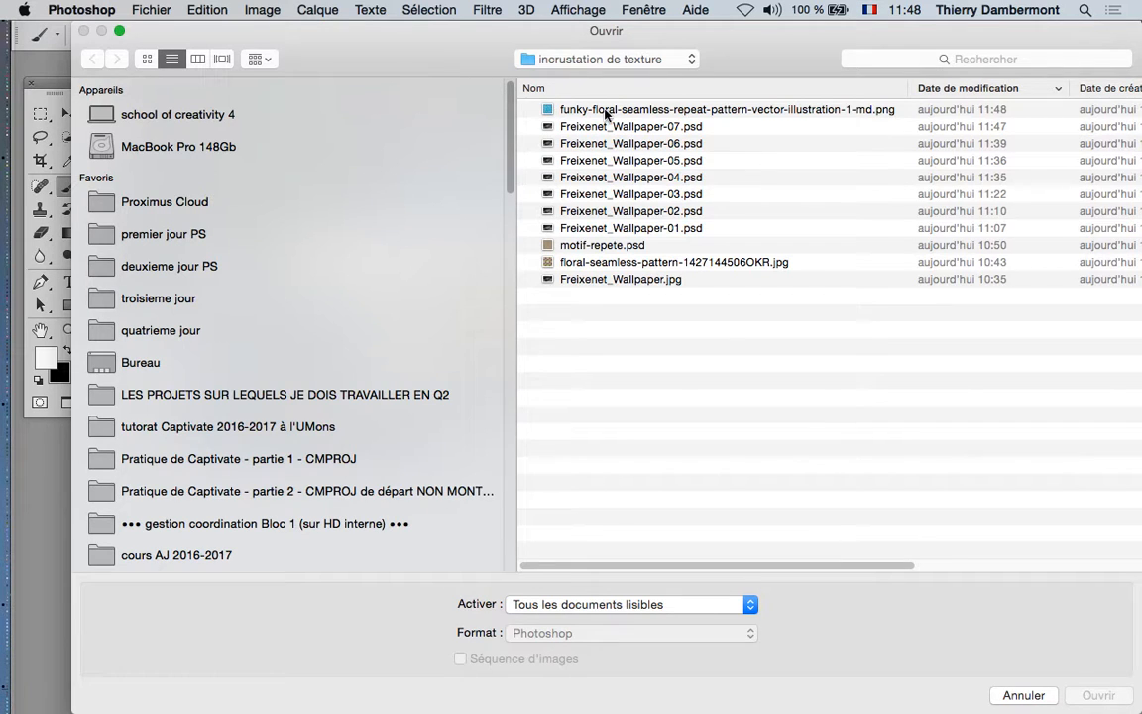
{"action": "double_click", "coordinate": [605, 111]}
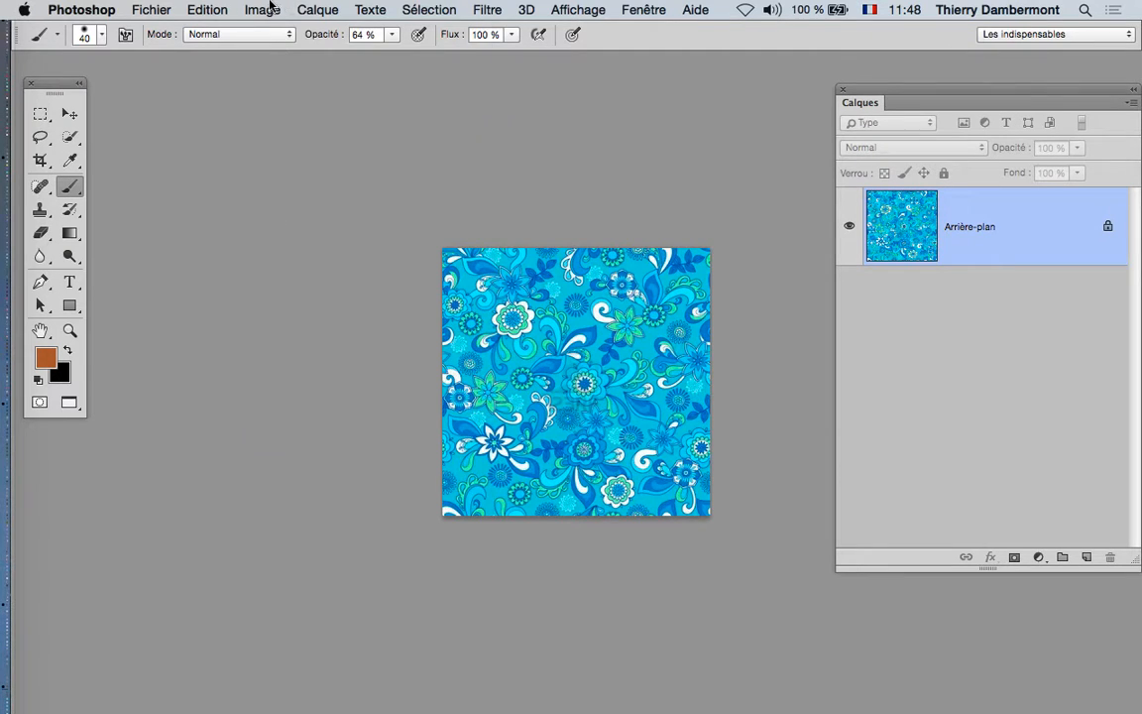
- Check the pixel dimensions of the floral pattern image without changing its size
{"action": "left_click", "coordinate": [262, 10]}
{"action": "left_click", "coordinate": [318, 146]}
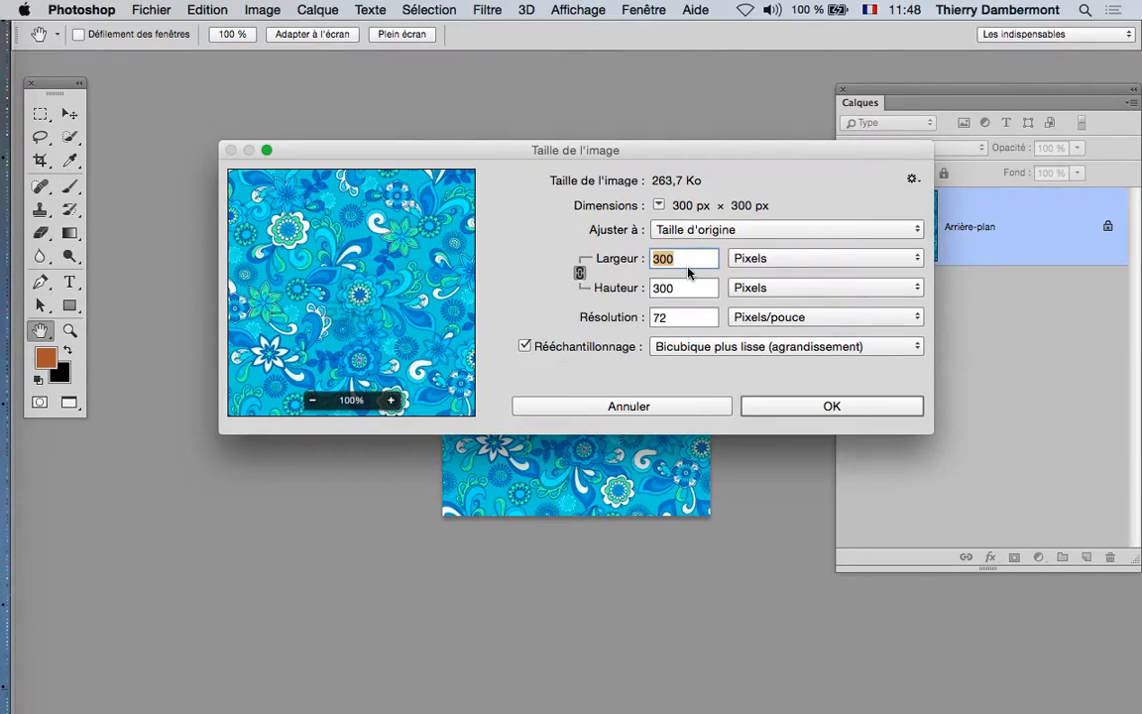
{"action": "key", "text": "alt+super+8"}
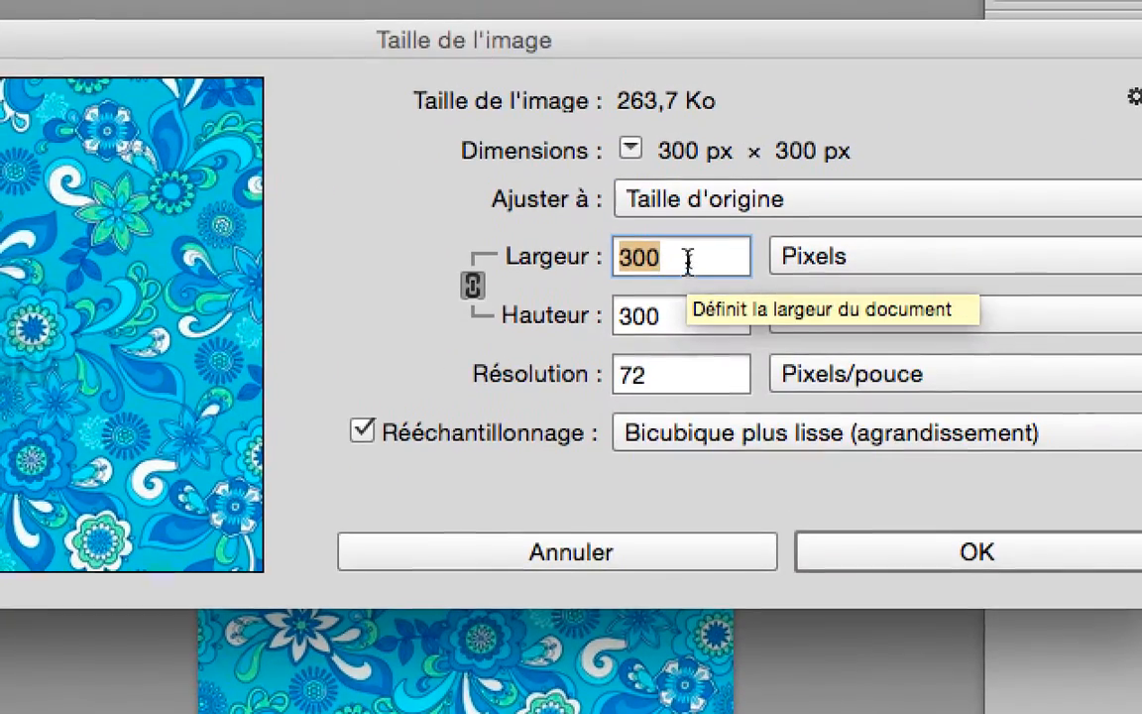
{"action": "key", "text": "alt"}
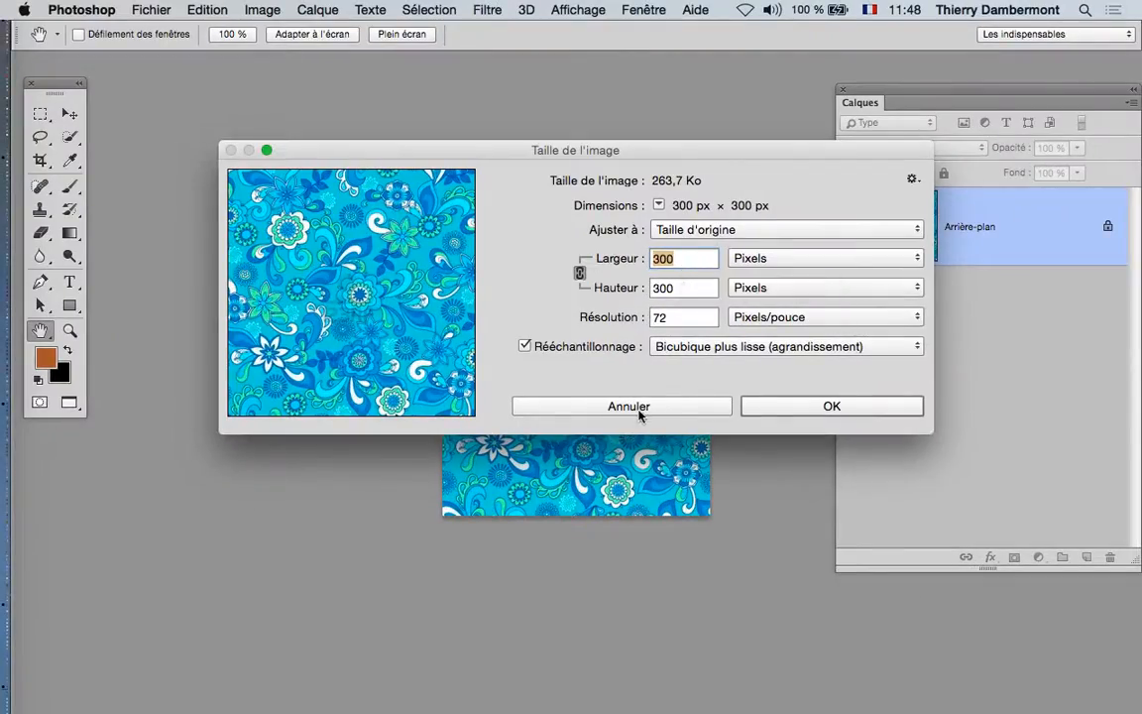
{"action": "left_click", "coordinate": [545, 550]}
- Define the whole floral image as a reusable pattern, keeping the proposed name
{"action": "left_click", "coordinate": [208, 10]}
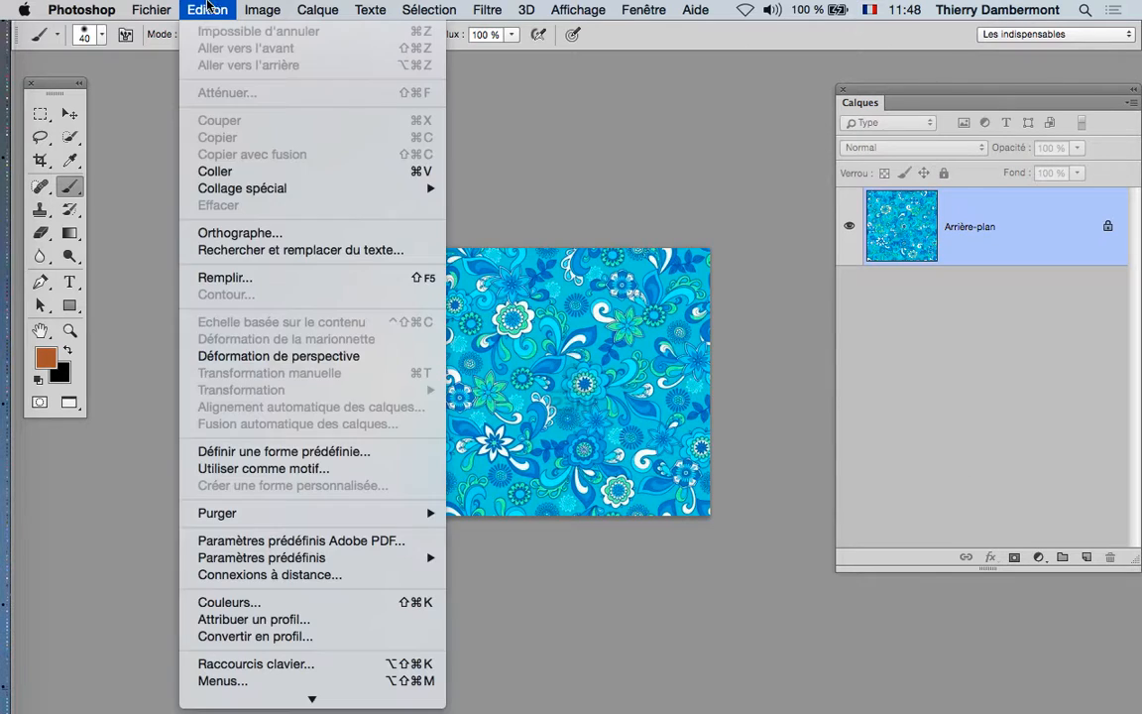
{"action": "left_click", "coordinate": [289, 468]}
{"action": "left_click", "coordinate": [833, 380]}
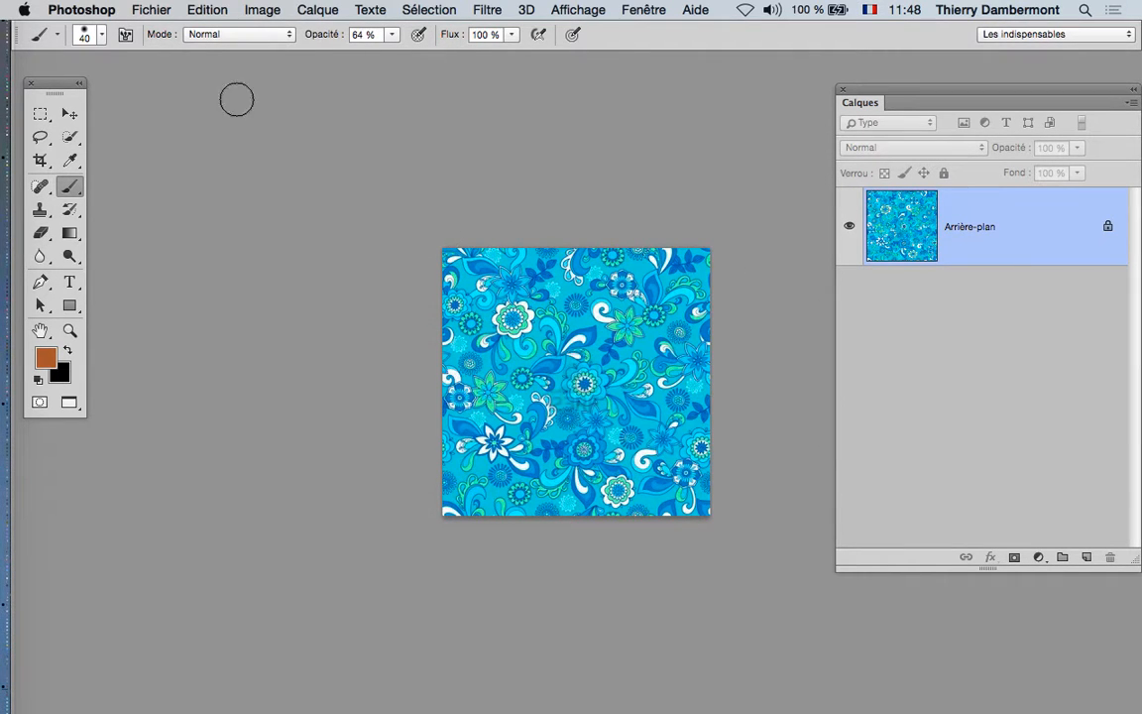
- Create a new 2000 × 2000 pixel RGB document at 300 pixels/inch with a white background
{"action": "left_click", "coordinate": [154, 10]}
{"action": "left_click", "coordinate": [398, 108]}
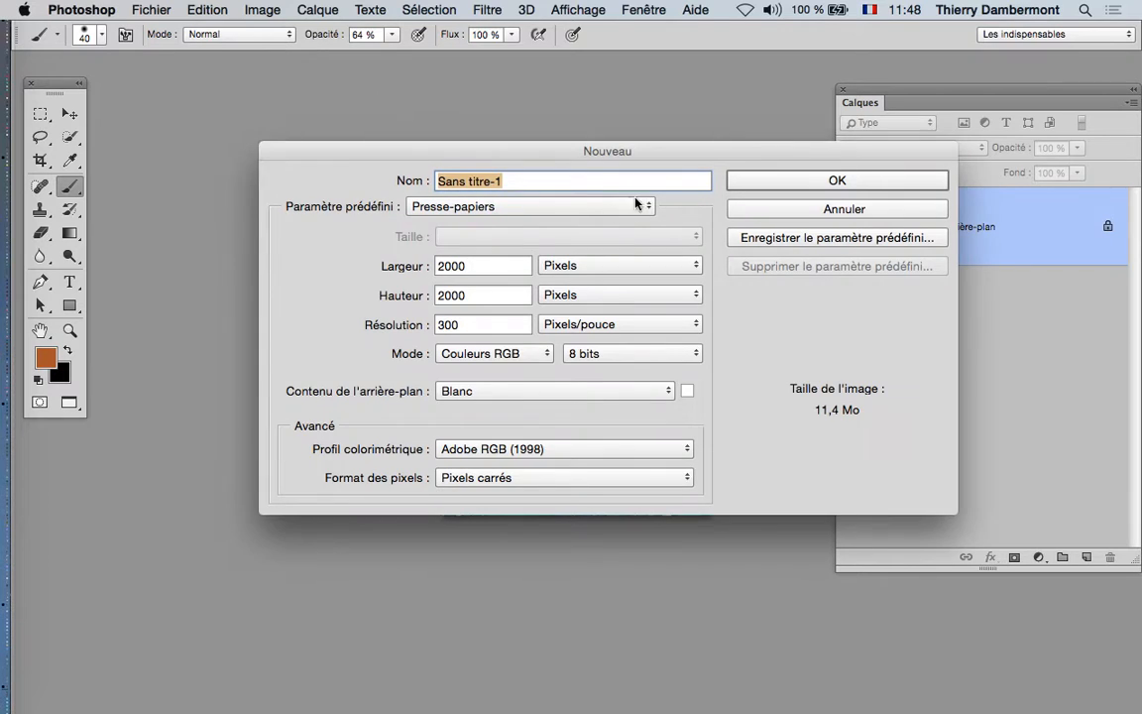
{"action": "key", "text": "alt"}
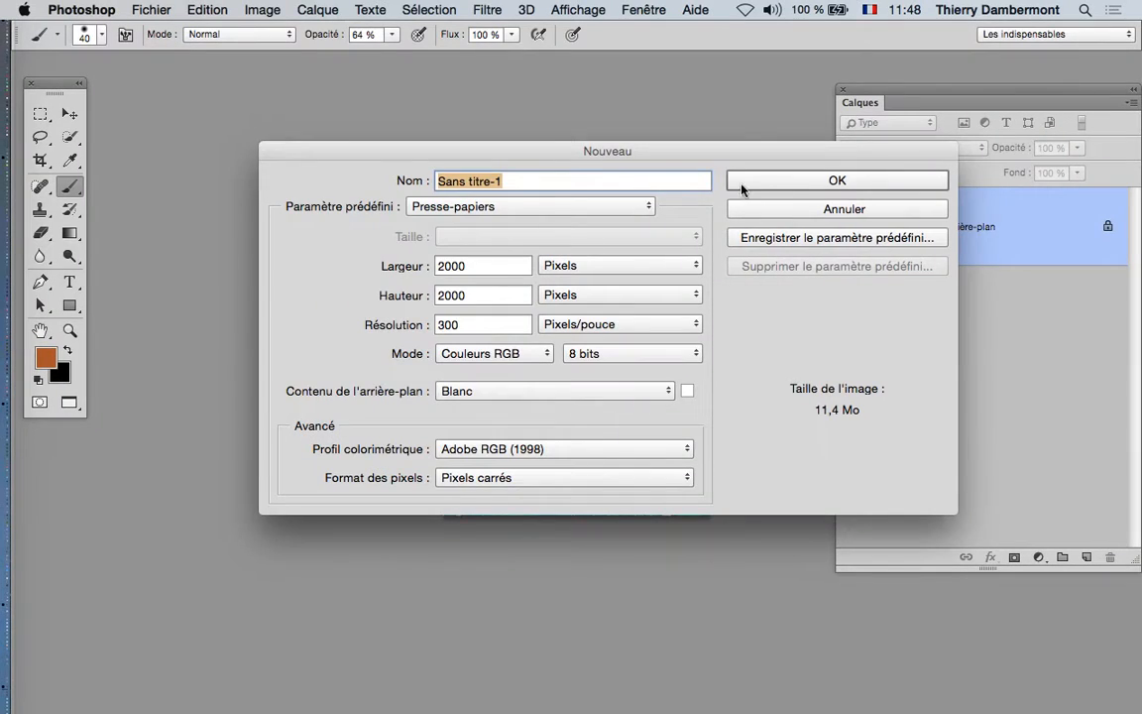
{"action": "left_click", "coordinate": [743, 185]}
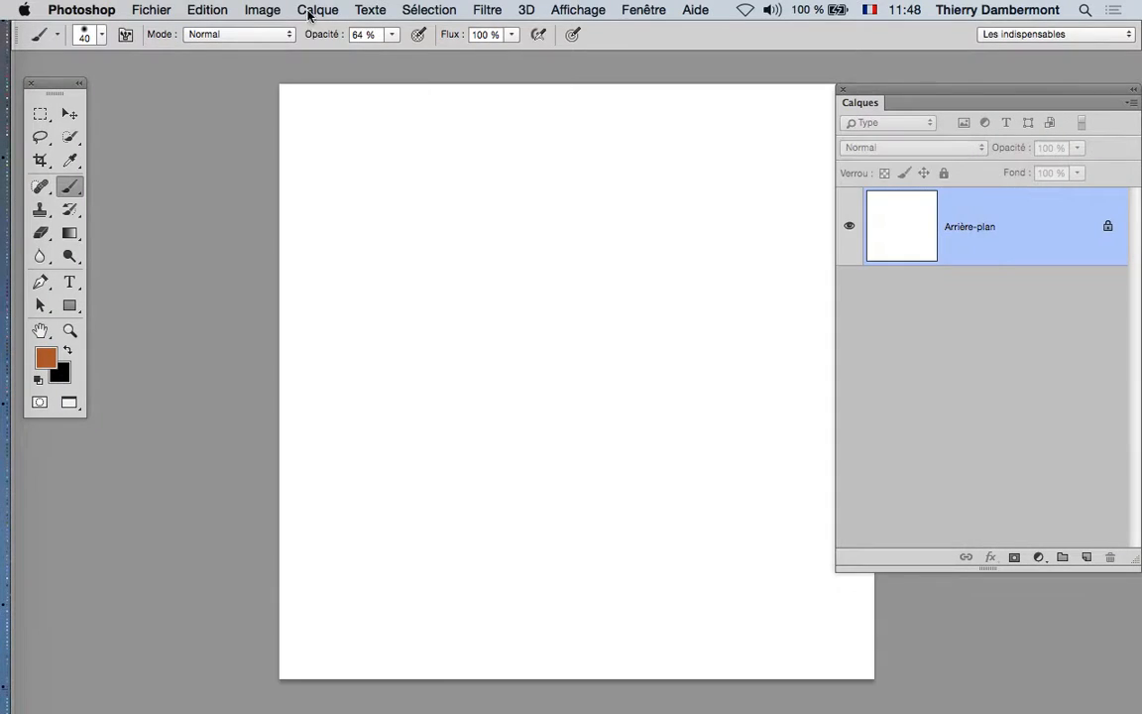
- Fill the white background with the new blue floral custom pattern in Normal mode at 100% opacity
{"action": "left_click", "coordinate": [205, 8]}
{"action": "left_click", "coordinate": [295, 281]}
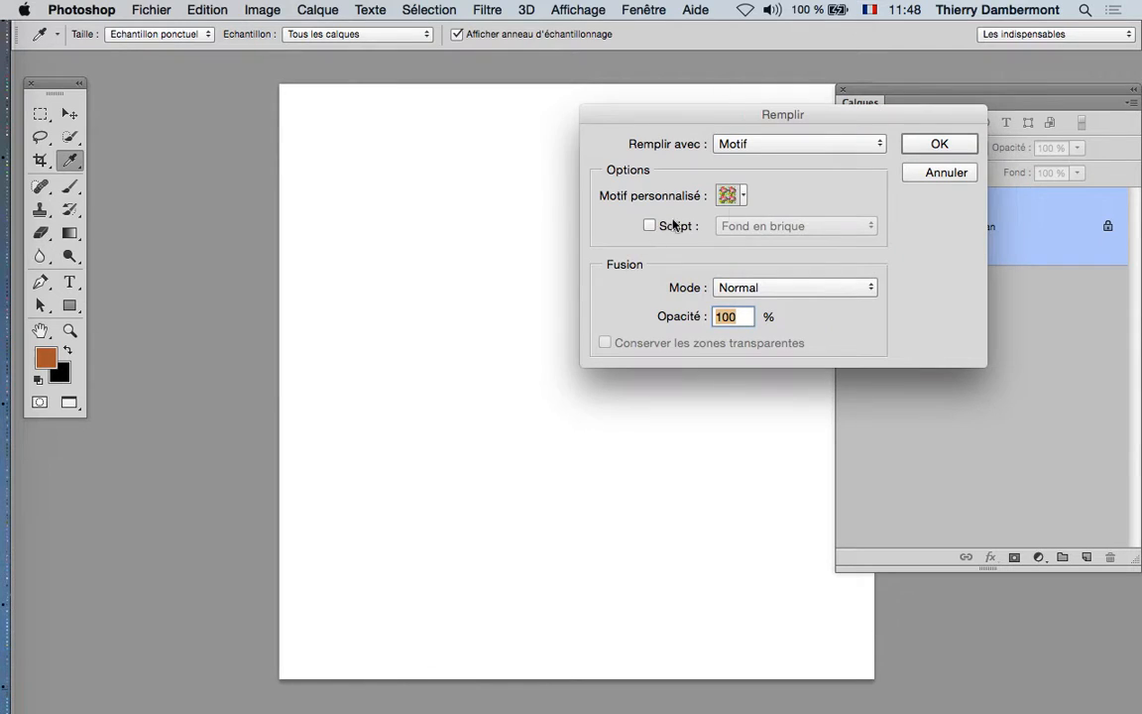
{"action": "left_click", "coordinate": [743, 196]}
{"action": "left_click_drag", "start_coordinate": [804, 302], "coordinate": [760, 322]}
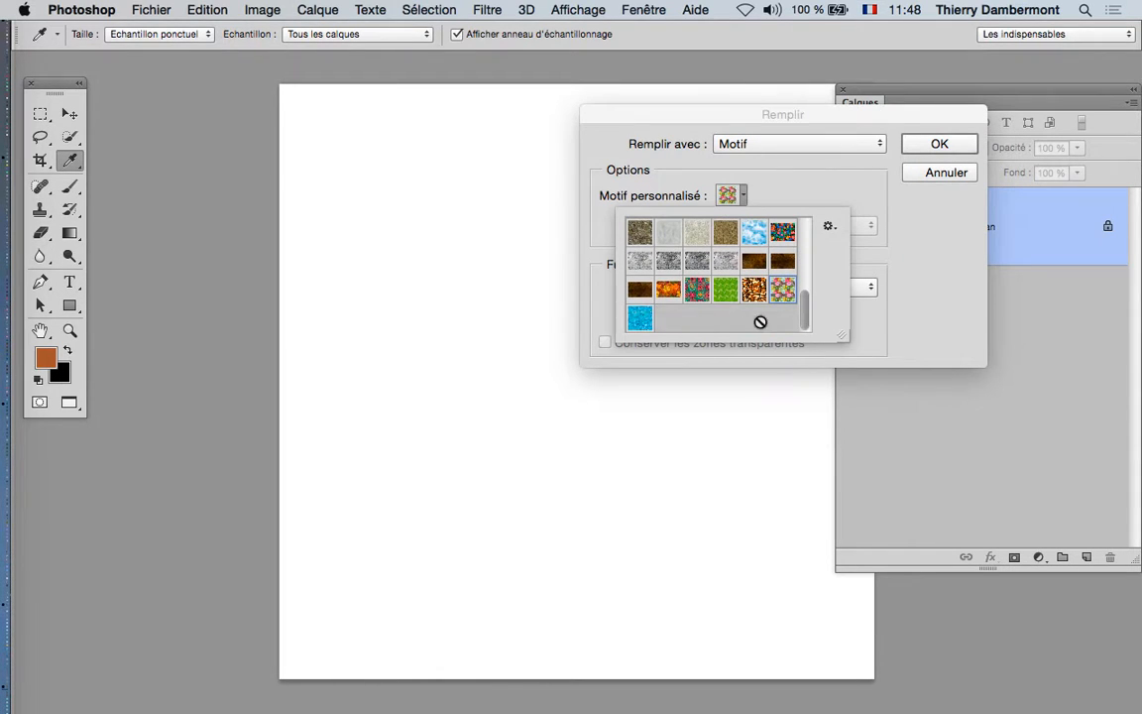
{"action": "left_click", "coordinate": [641, 320]}
{"action": "left_click", "coordinate": [939, 145]}
{"action": "key", "text": "b"}
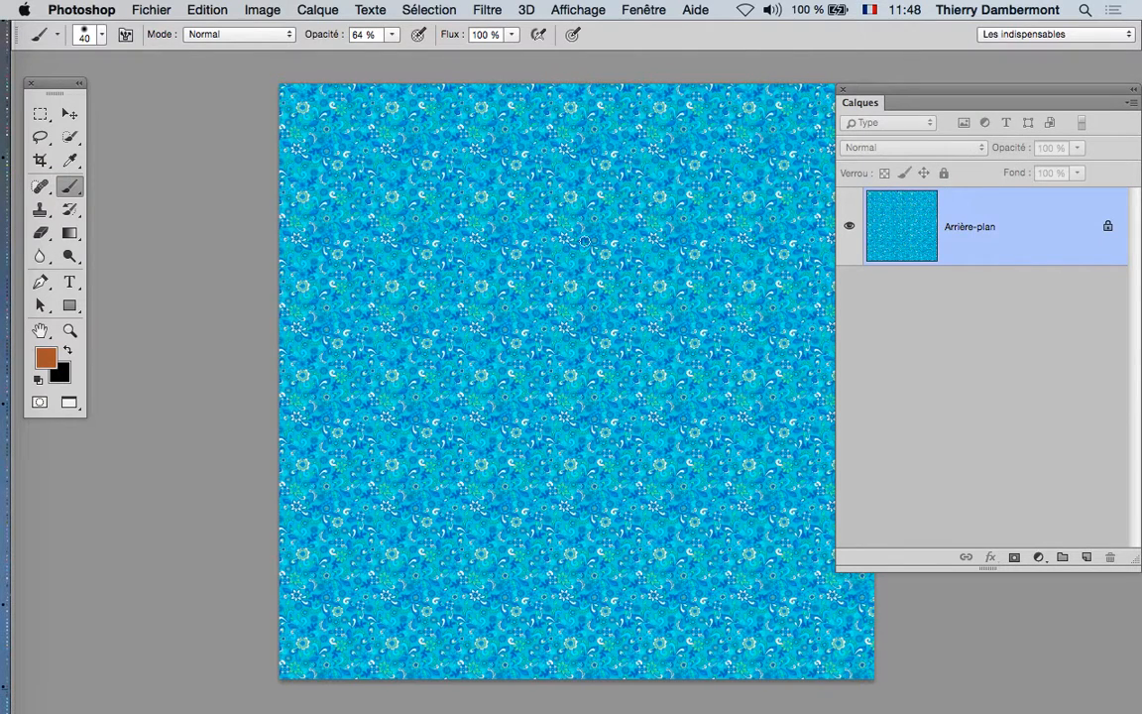
- Switch to the windowed screen mode and detach the pattern-filled document into its own floating window
{"action": "scroll", "coordinate": [584, 247], "scroll_direction": "down", "scroll_amount": 1}
{"action": "scroll", "coordinate": [560, 301], "scroll_direction": "up", "scroll_amount": 3}
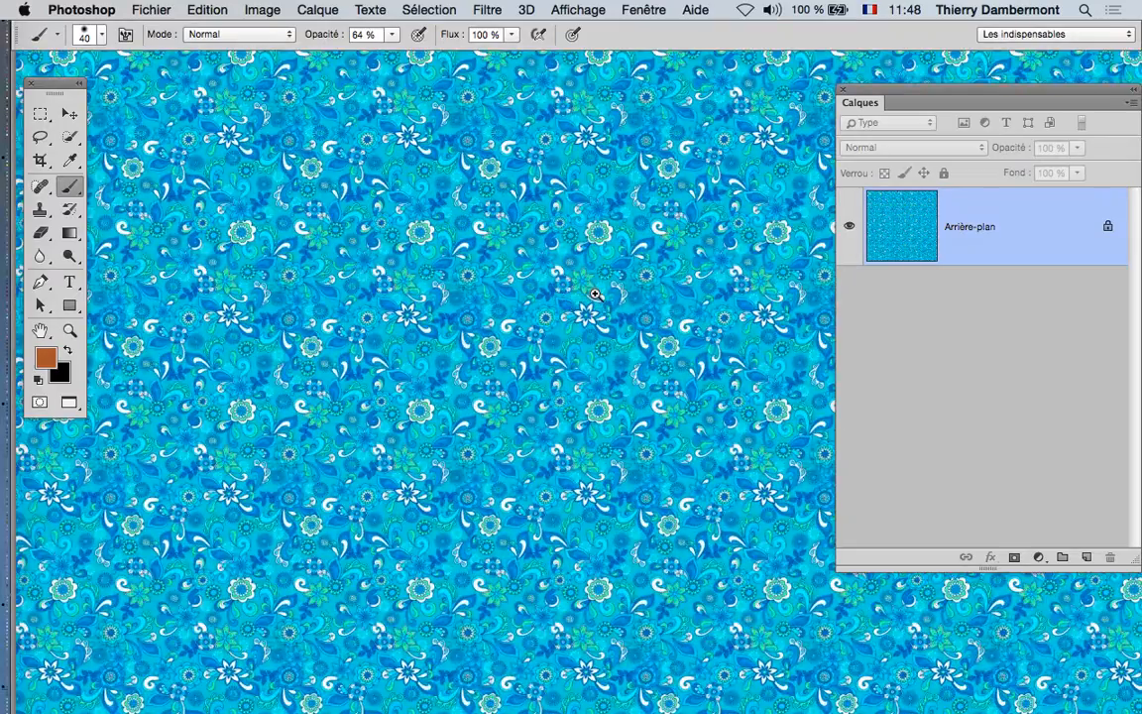
{"action": "scroll", "coordinate": [596, 295], "scroll_direction": "down", "scroll_amount": 3}
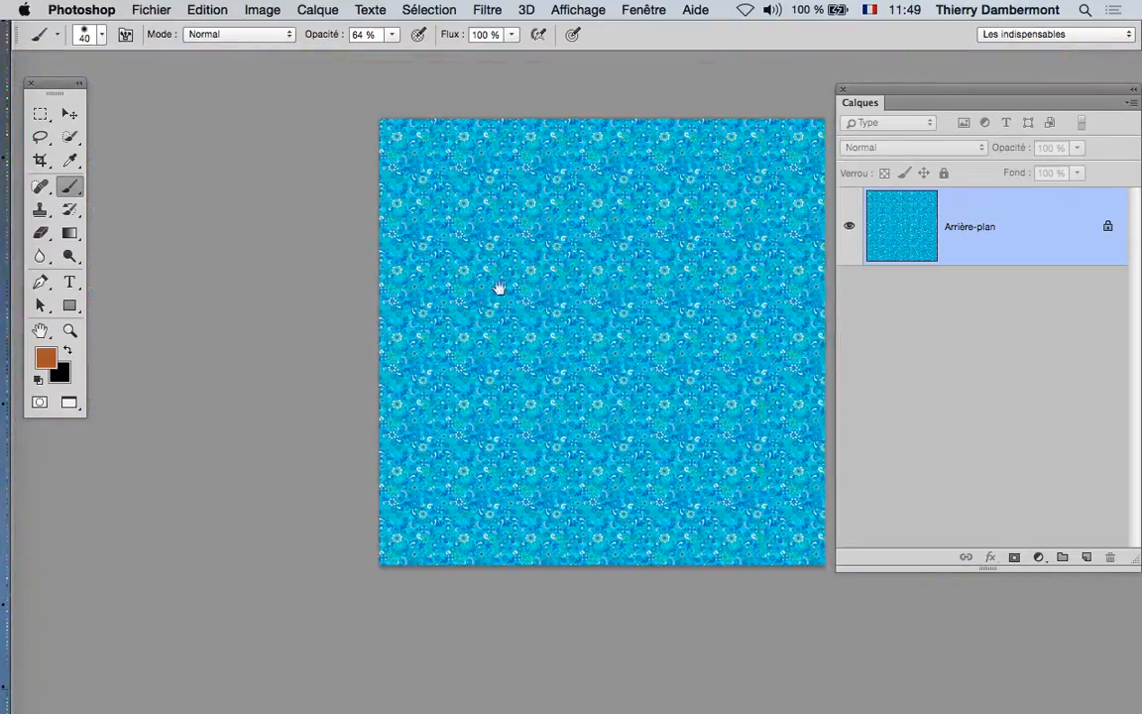
{"action": "key", "text": "f"}
{"action": "key", "text": "f"}
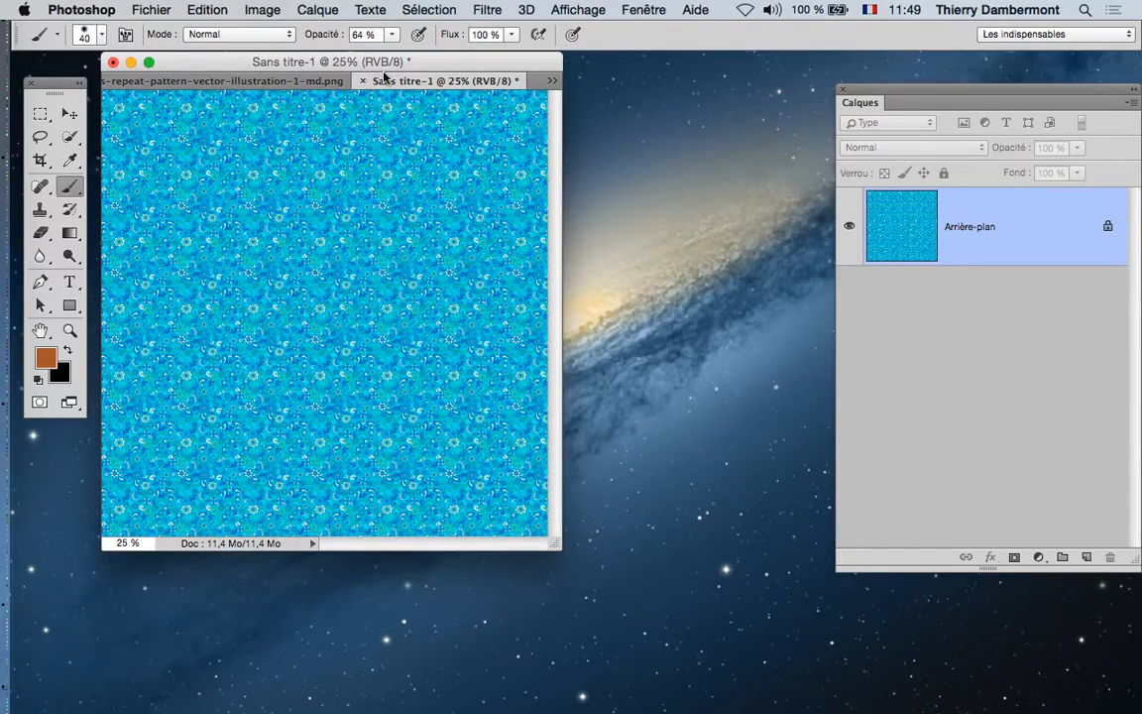
{"action": "left_click_drag", "start_coordinate": [385, 79], "coordinate": [580, 195]}
{"action": "left_click", "coordinate": [326, 84]}
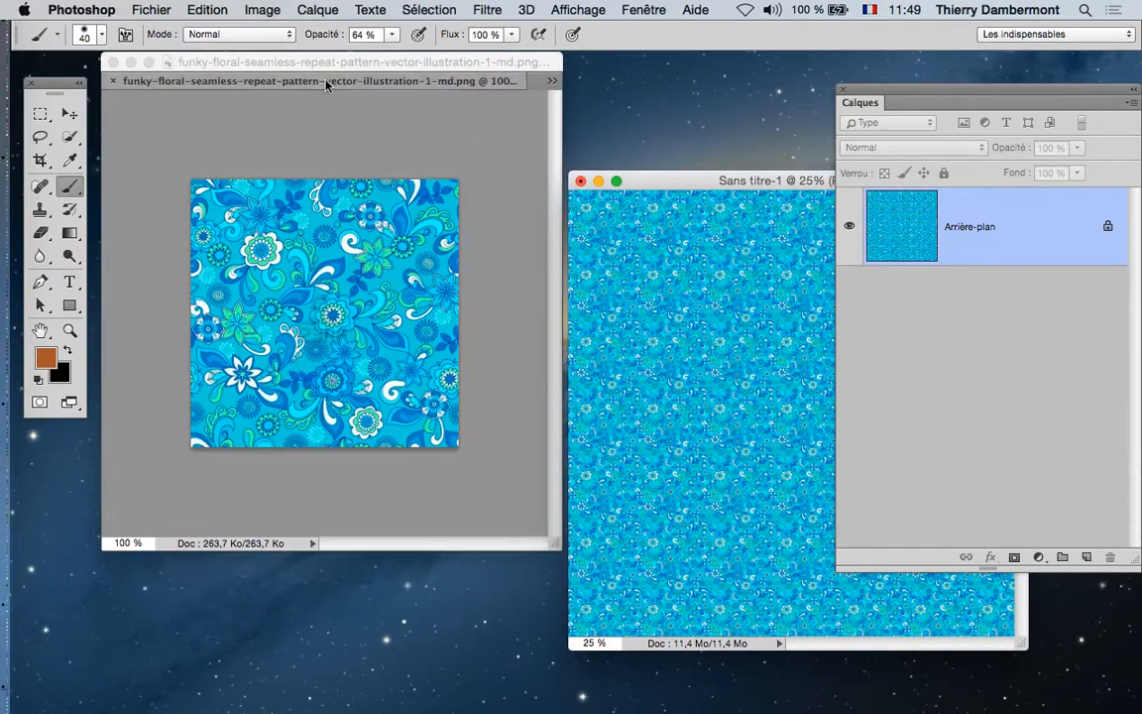
- Enlarge the tabbed document window, display Freixenet_Wallpaper-07.psd in it, and keep the pattern document's window beside the car
{"action": "left_click_drag", "start_coordinate": [554, 544], "coordinate": [673, 571]}
{"action": "left_click", "coordinate": [134, 84]}
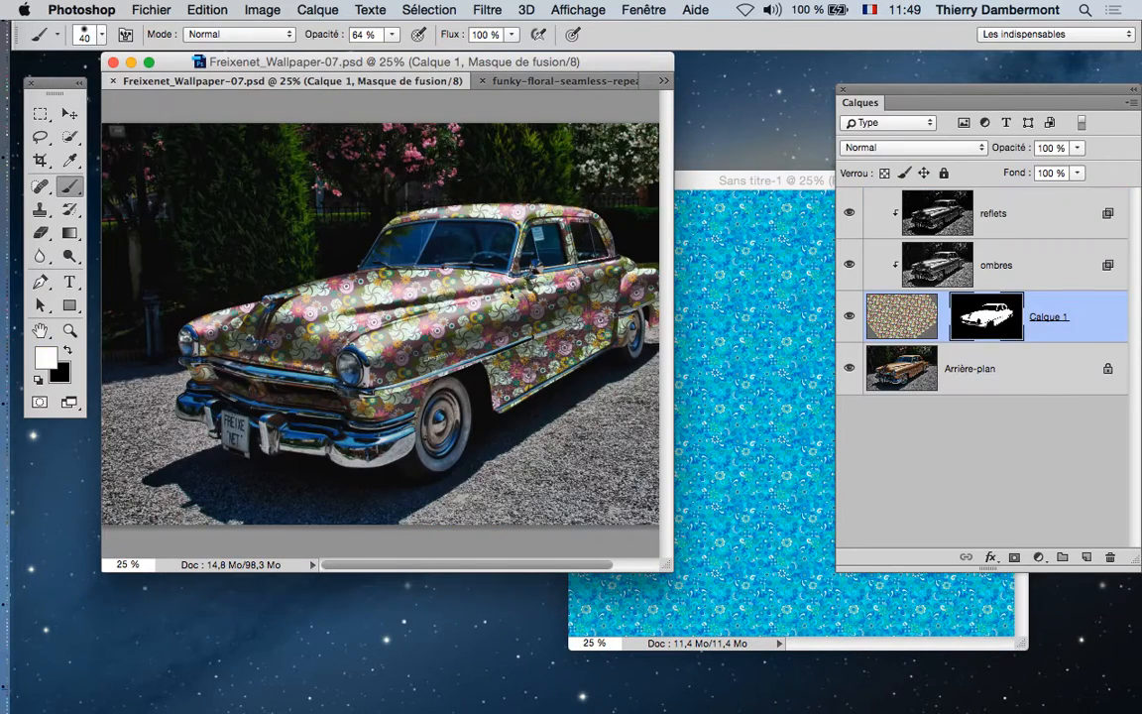
{"action": "scroll", "coordinate": [427, 260], "scroll_direction": "down", "scroll_amount": 2}
{"action": "left_click", "coordinate": [718, 184]}
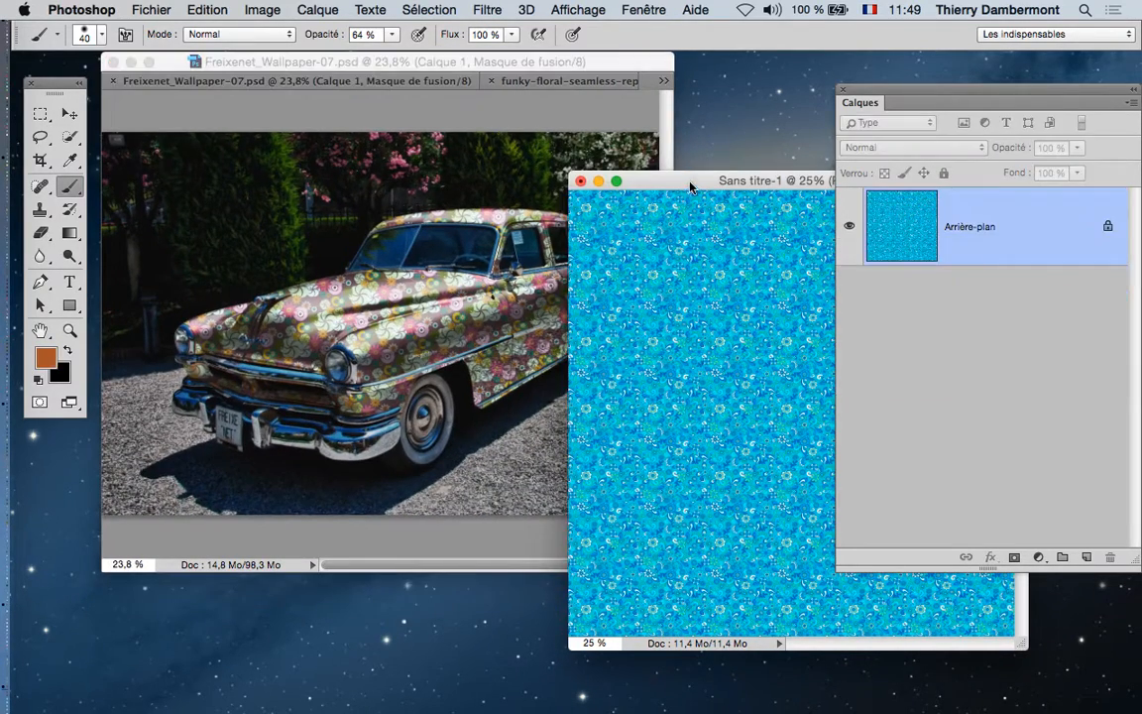
{"action": "mouse_move", "coordinate": [691, 186]}
{"action": "left_mouse_down"}
{"action": "mouse_move", "coordinate": [644, 262]}
{"action": "mouse_move", "coordinate": [639, 180]}
{"action": "mouse_move", "coordinate": [688, 201]}
{"action": "left_mouse_up"}
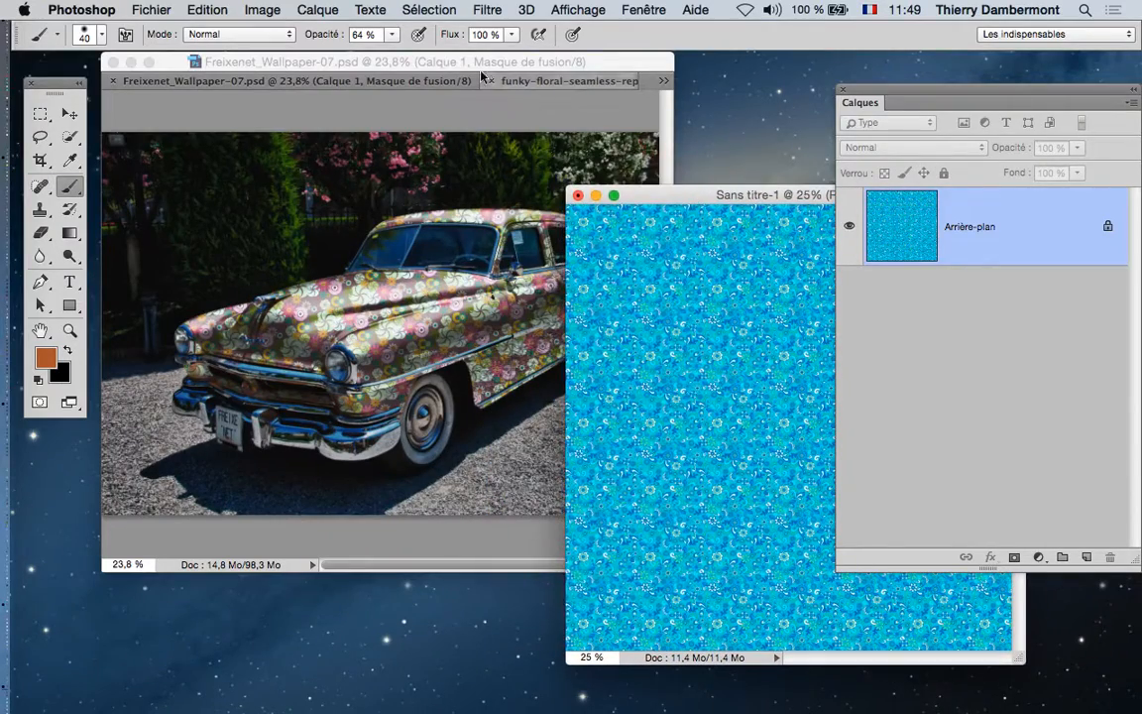
{"action": "mouse_move", "coordinate": [483, 77]}
{"action": "left_mouse_down"}
{"action": "mouse_move", "coordinate": [402, 75]}
{"action": "mouse_move", "coordinate": [498, 90]}
{"action": "left_mouse_up"}
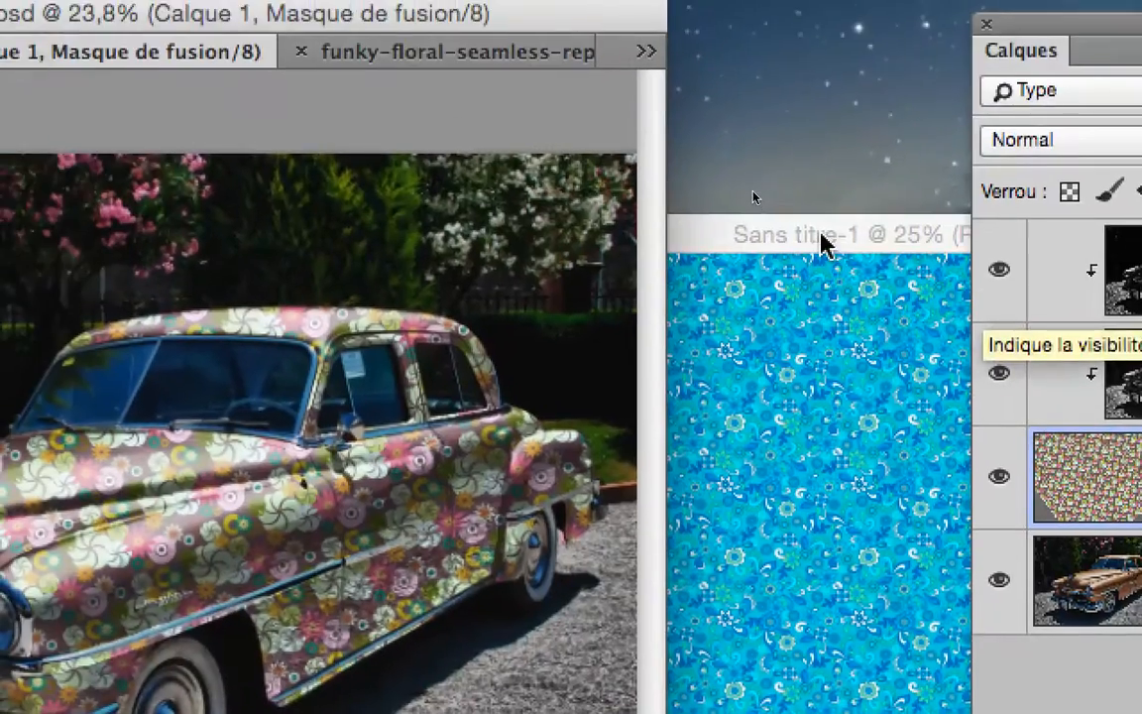
{"action": "left_click", "coordinate": [364, 82]}
{"action": "left_click_drag", "start_coordinate": [777, 232], "coordinate": [814, 223]}
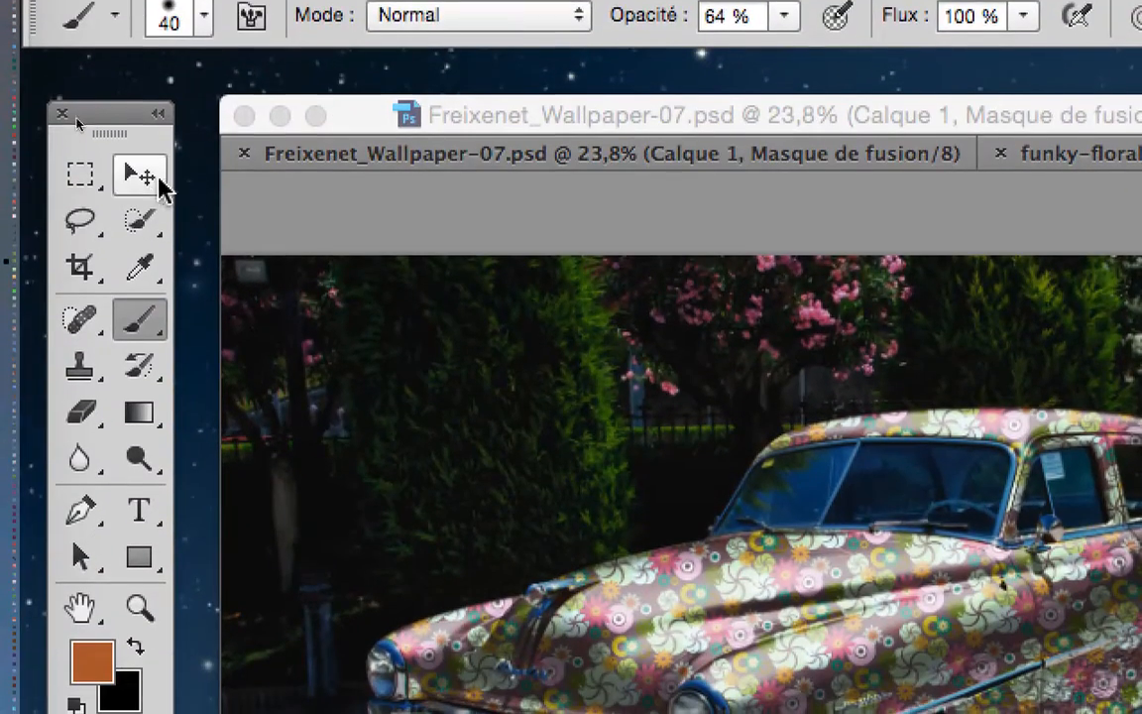
- Copy the blue pattern into Freixenet_Wallpaper-07.psd over the car with the Move tool, accepting the colour profile conversion
{"action": "left_click", "coordinate": [146, 218]}
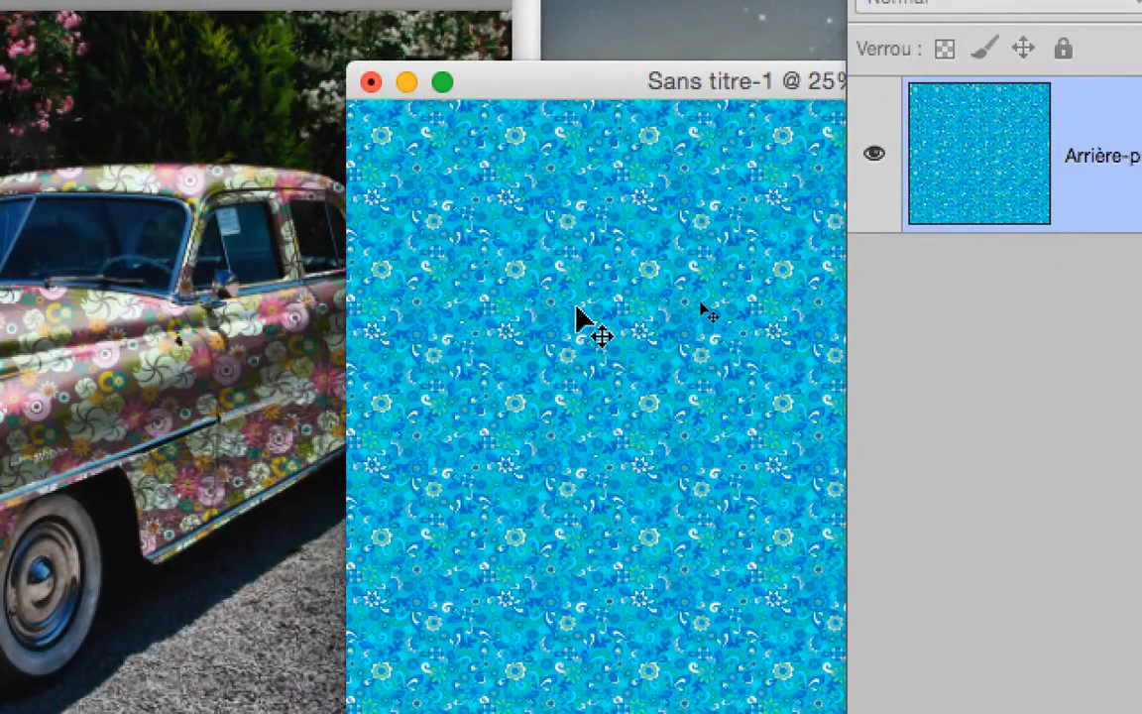
{"action": "left_click_drag", "start_coordinate": [578, 318], "coordinate": [159, 314]}
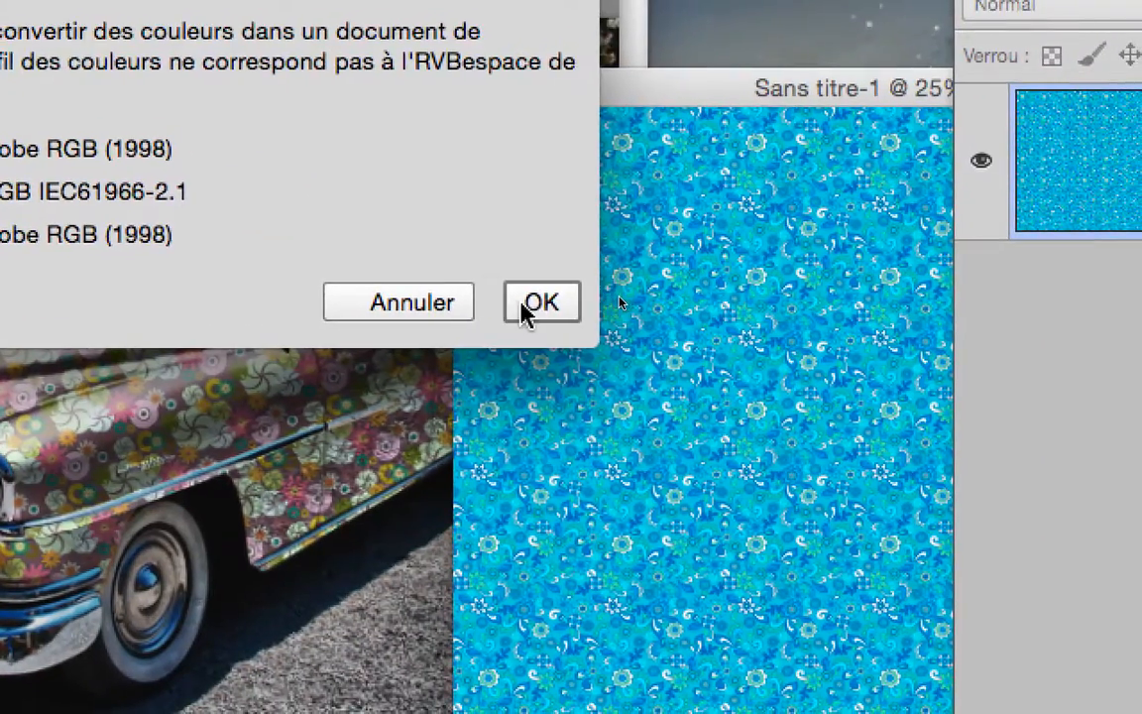
{"action": "left_click", "coordinate": [527, 304]}
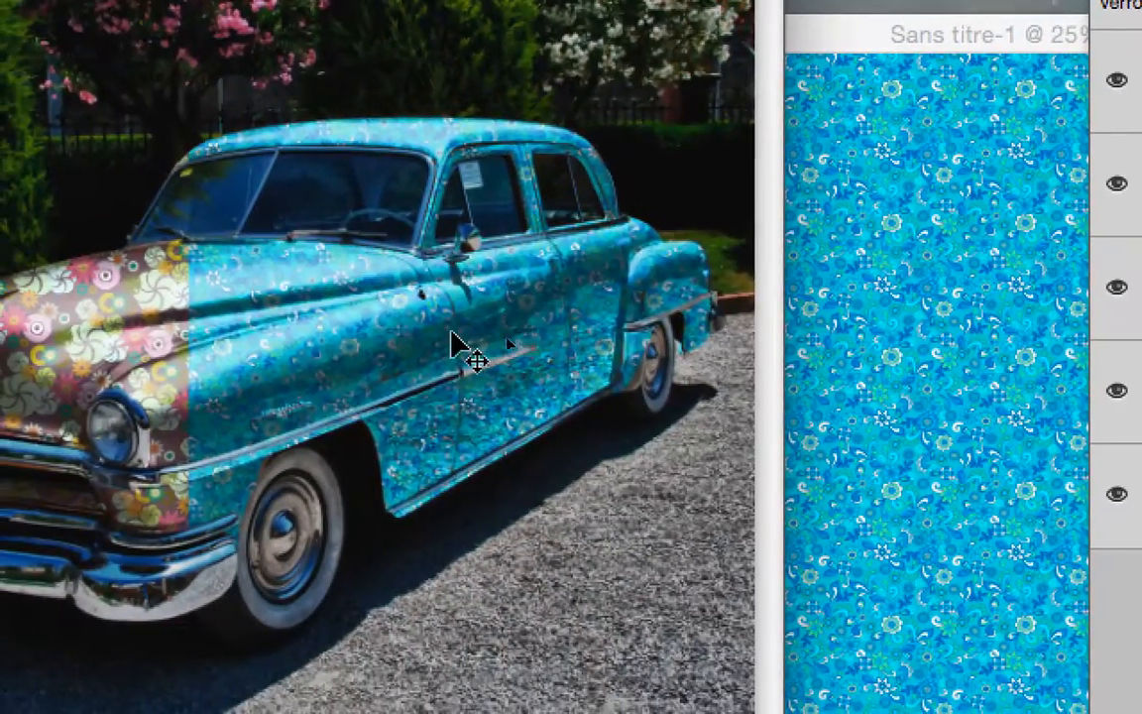
- Shift the blue pattern forward over the car's hood, and compare its motif size with the pattern document placed alongside
{"action": "left_click_drag", "start_coordinate": [438, 371], "coordinate": [260, 381]}
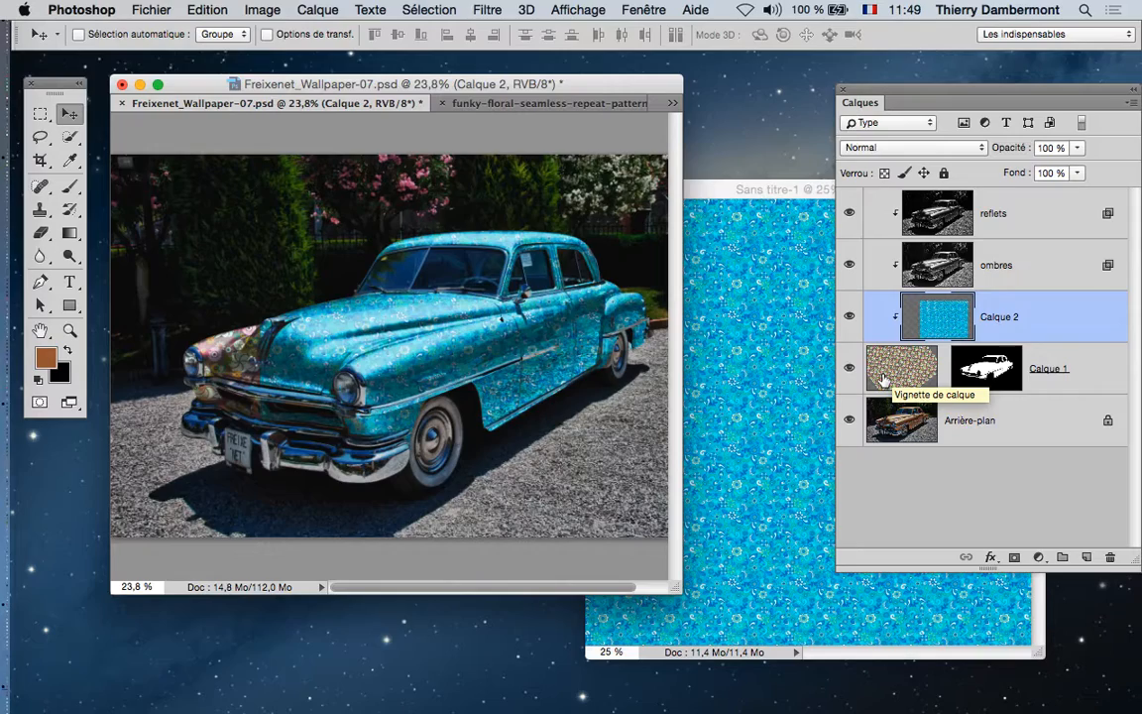
{"action": "left_click_drag", "start_coordinate": [774, 195], "coordinate": [562, 212]}
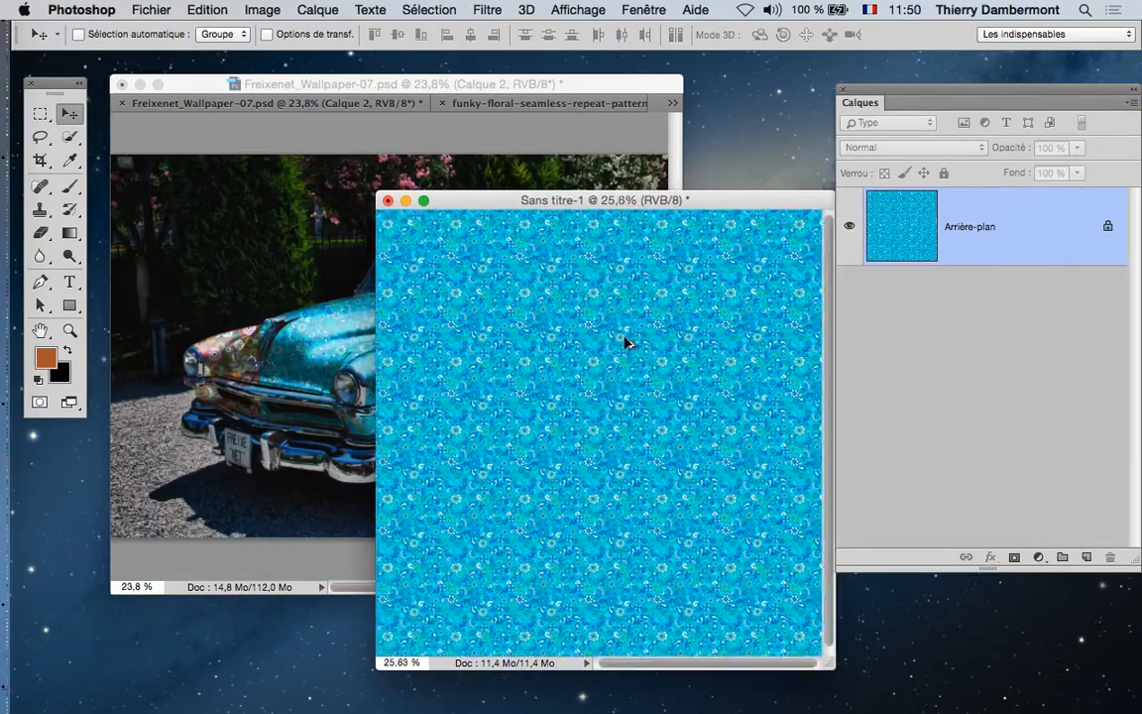
{"action": "scroll", "coordinate": [625, 340], "scroll_direction": "up", "scroll_amount": 5}
{"action": "scroll", "coordinate": [624, 339], "scroll_direction": "down", "scroll_amount": 5}
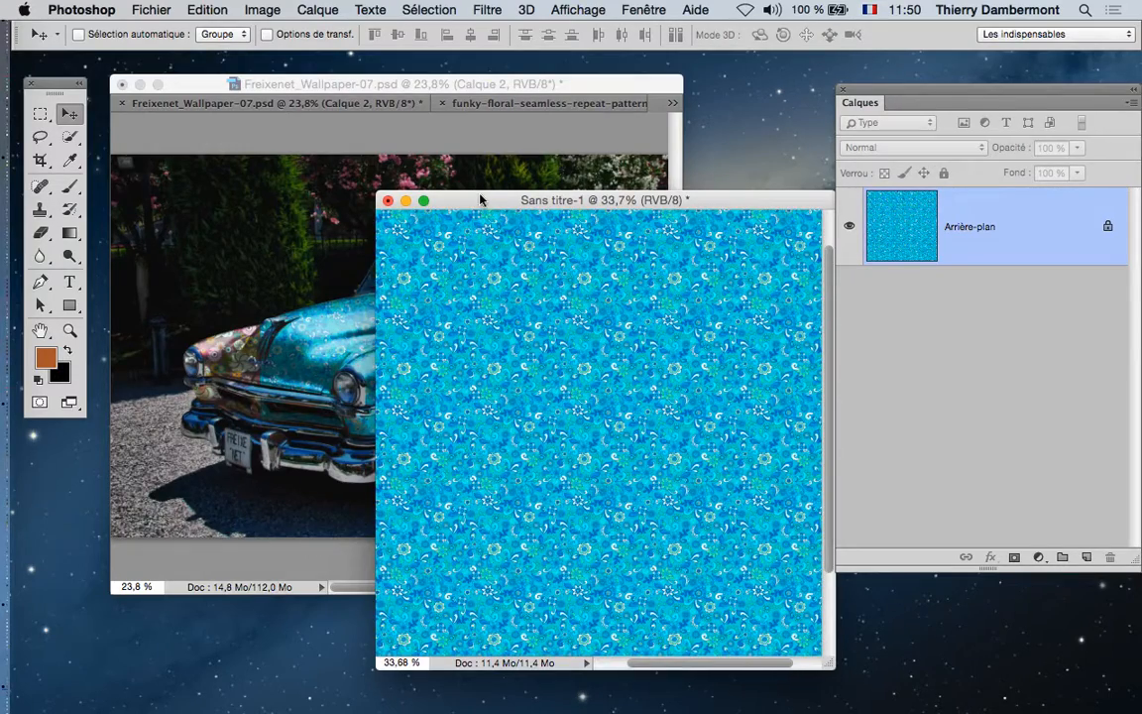
{"action": "left_click_drag", "start_coordinate": [479, 201], "coordinate": [682, 228]}
{"action": "left_click", "coordinate": [499, 83]}
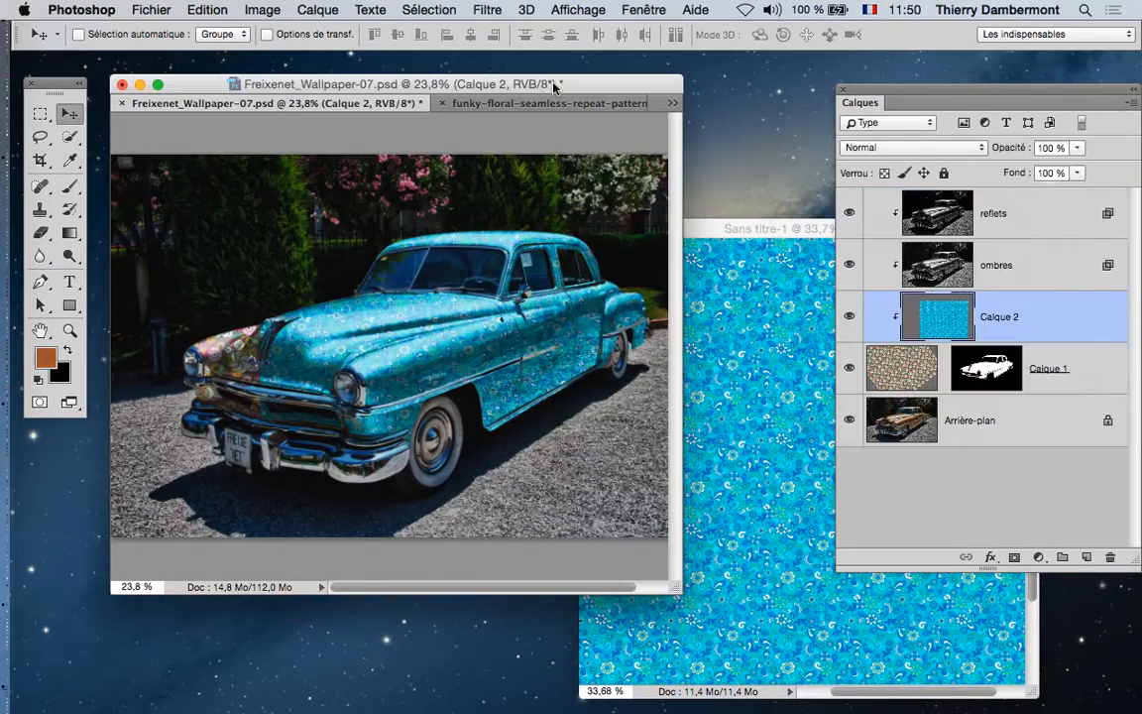
{"action": "left_click", "coordinate": [757, 232]}
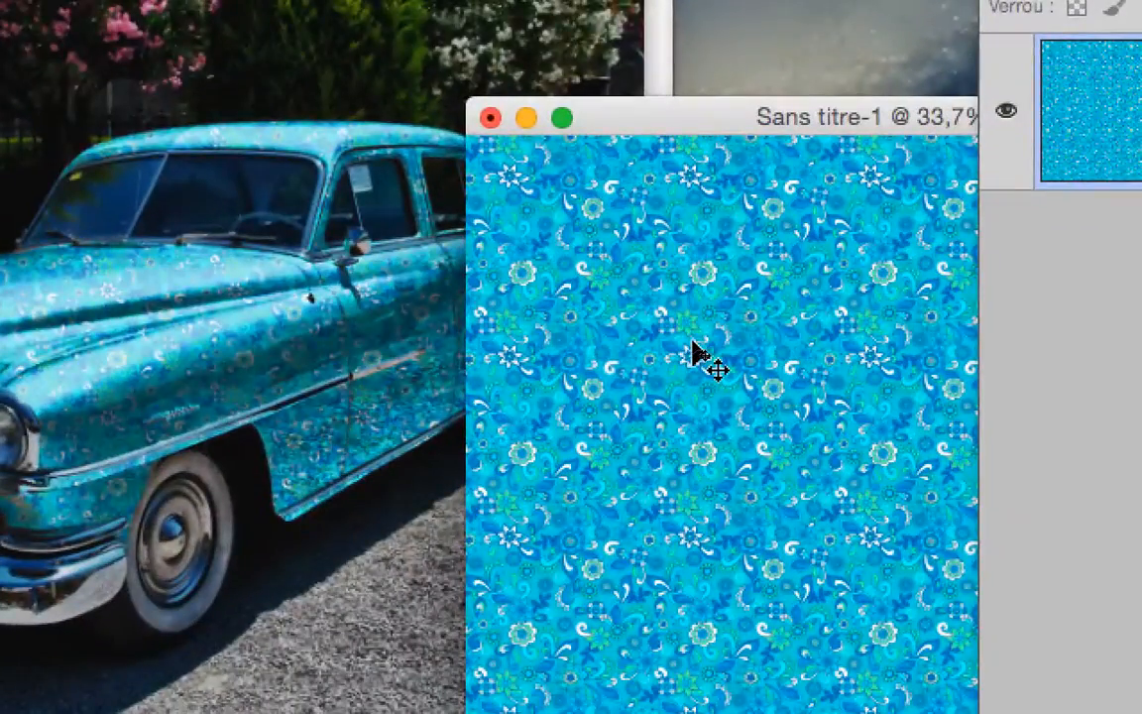
{"action": "left_click", "coordinate": [512, 154]}
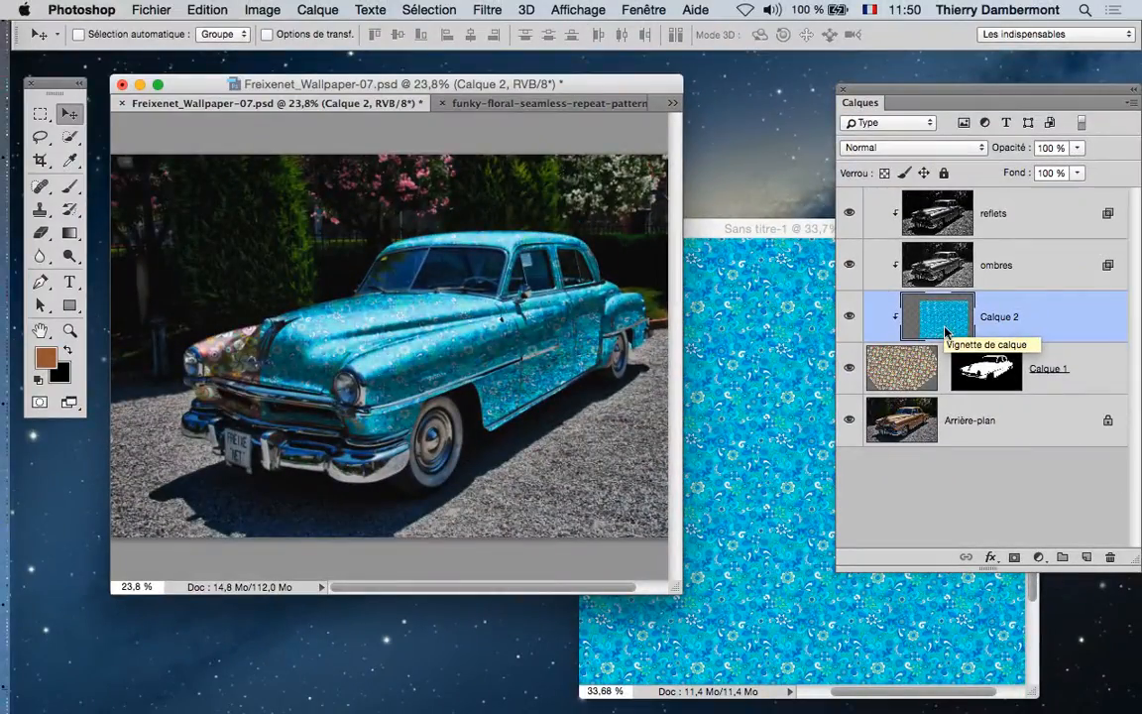
- Show the car document in full-screen mode and scale Calque 2 to 177.45% so that it covers the whole car
{"action": "key", "text": "f"}
{"action": "key", "text": "ctrl+0"}
{"action": "key", "text": "ctrl+t"}
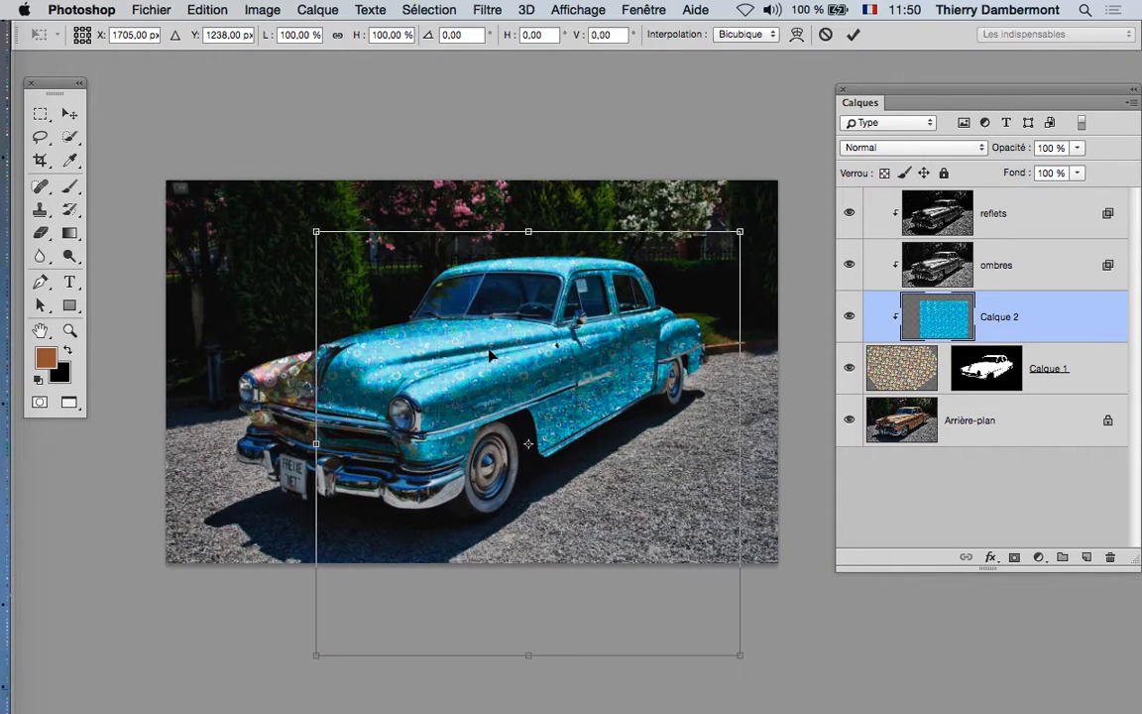
{"action": "scroll", "coordinate": [489, 354], "scroll_direction": "down", "scroll_amount": 2}
{"action": "left_click_drag", "start_coordinate": [359, 260], "coordinate": [201, 104]}
{"action": "left_click_drag", "start_coordinate": [675, 577], "coordinate": [755, 657]}
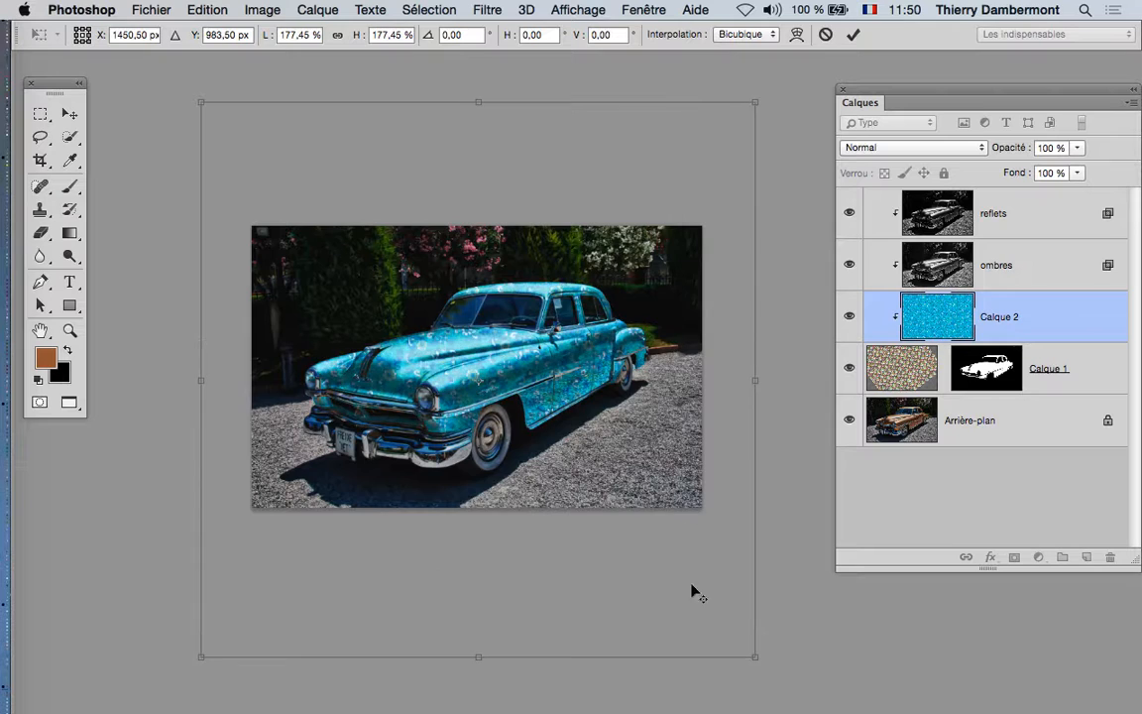
- Enlarge Calque 2 to 291.25%, rotate it -61.08°, move it to X 1347.35 px, Y 735.83 px and apply the transformation
{"action": "key", "text": "super+minus"}
{"action": "key", "text": "super+minus"}
{"action": "left_click_drag", "start_coordinate": [674, 529], "coordinate": [764, 312]}
{"action": "key", "text": "super+plus"}
{"action": "key", "text": "super+plus"}
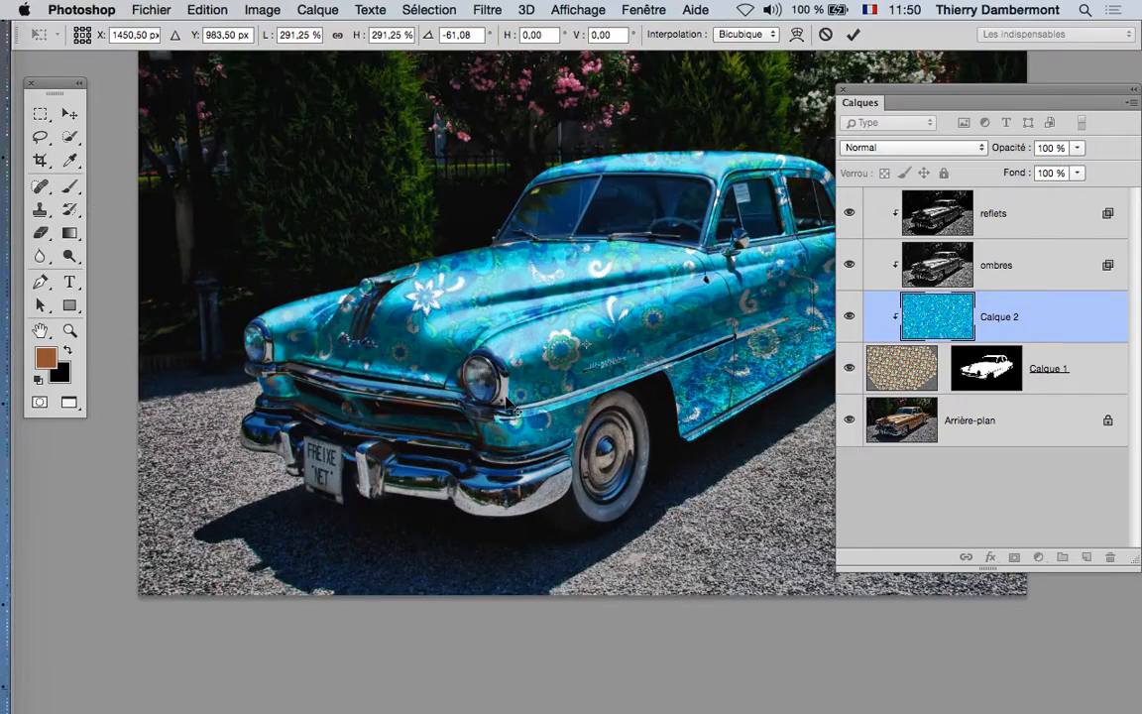
{"action": "scroll", "coordinate": [604, 390], "scroll_direction": "up", "scroll_amount": 2}
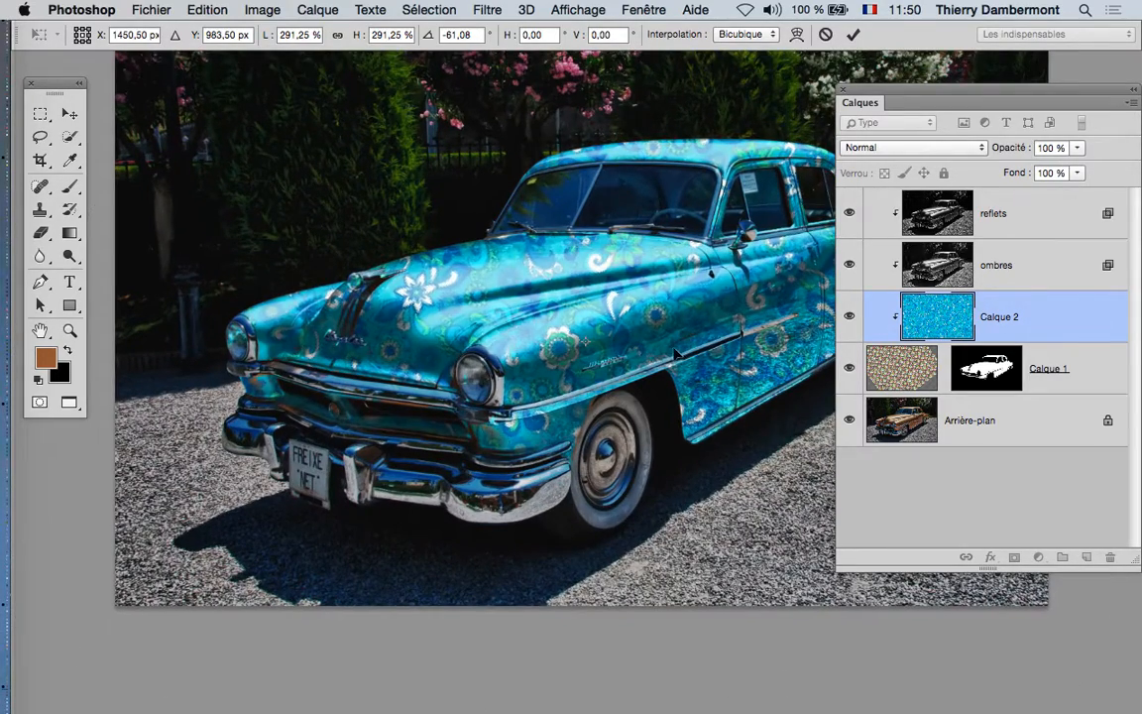
{"action": "left_click_drag", "start_coordinate": [676, 352], "coordinate": [654, 233]}
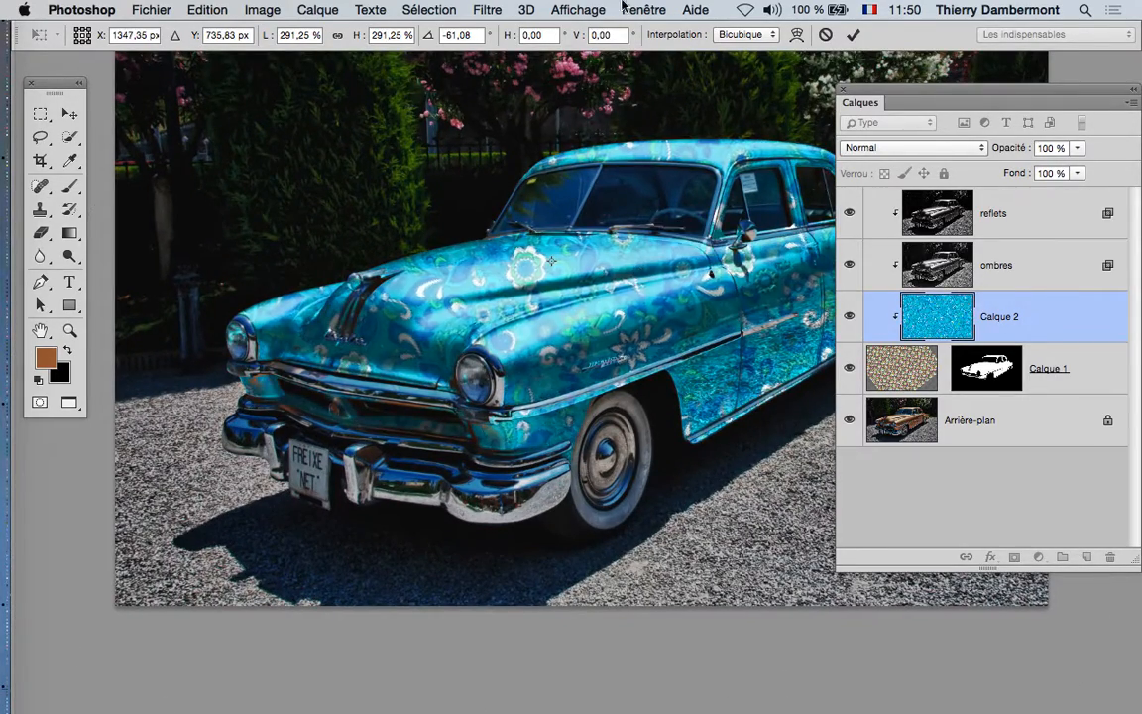
{"action": "left_click", "coordinate": [850, 37]}
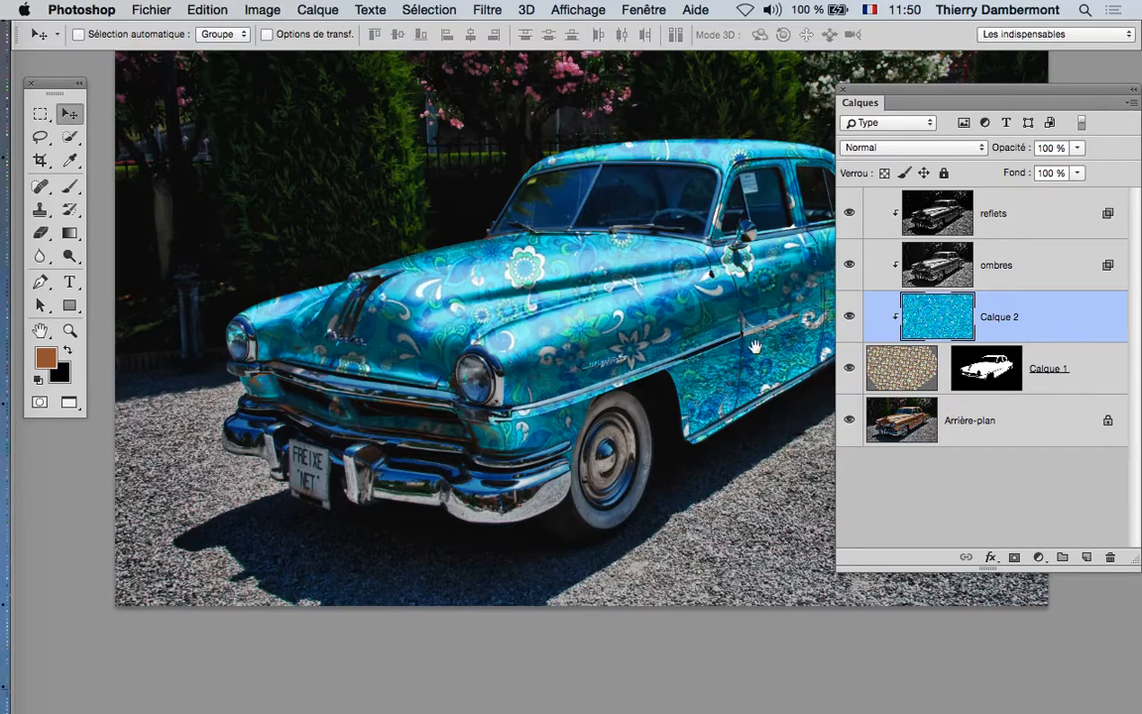
- Toggle the visibility of Calque 2 to compare the blue pattern with the original floral pattern on the car
{"action": "left_click_drag", "start_coordinate": [705, 343], "coordinate": [608, 311]}
{"action": "left_click_drag", "start_coordinate": [945, 92], "coordinate": [991, 95]}
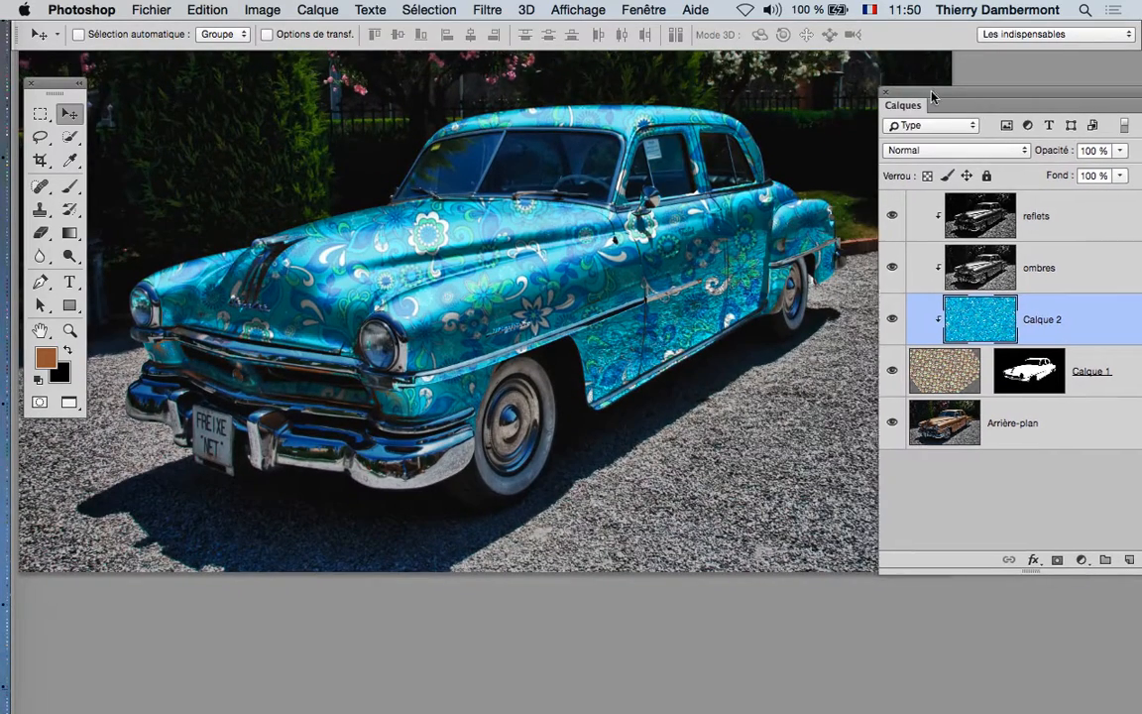
{"action": "left_click", "coordinate": [895, 324]}
{"action": "left_click", "coordinate": [896, 323]}
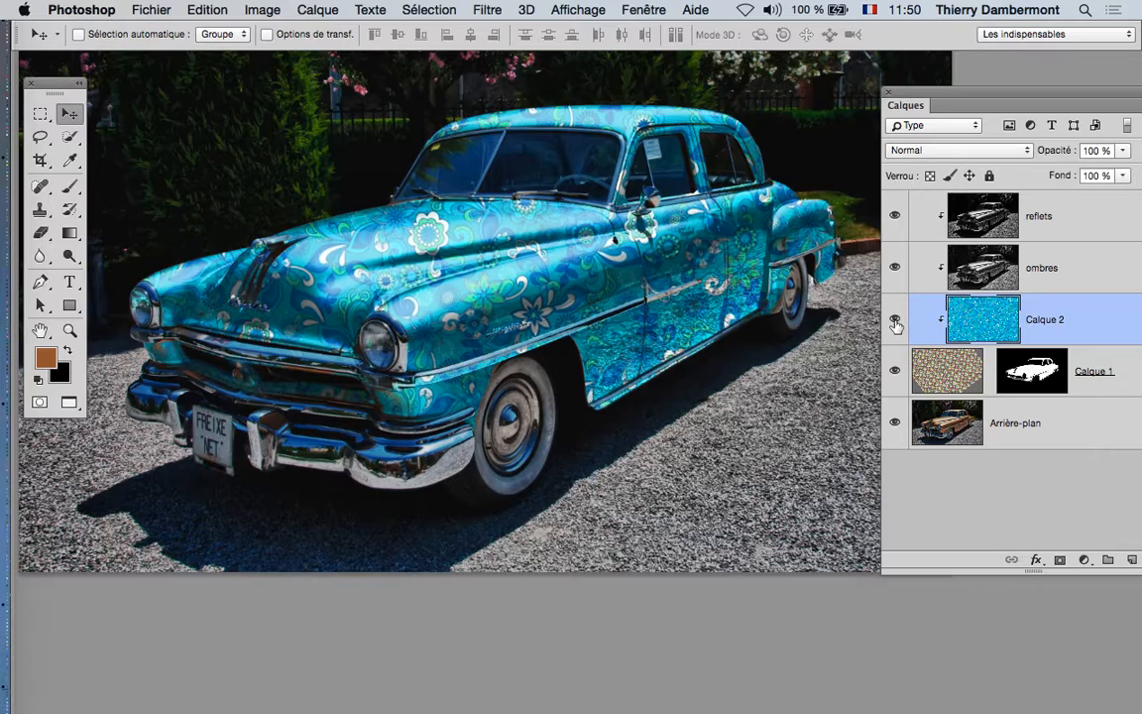
{"action": "left_click", "coordinate": [895, 323]}
{"action": "left_click", "coordinate": [895, 324]}
- Widen the layer list and add a white layer mask to Calque 2
{"action": "left_click_drag", "start_coordinate": [966, 99], "coordinate": [896, 83]}
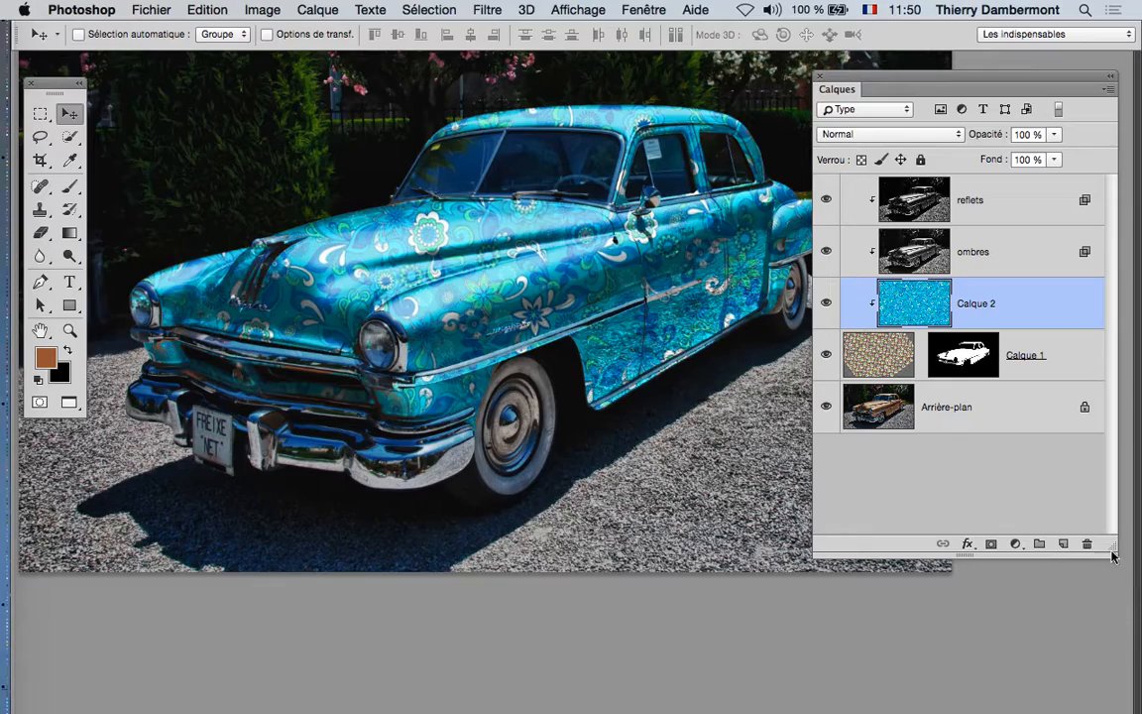
{"action": "left_click_drag", "start_coordinate": [1113, 556], "coordinate": [1138, 553]}
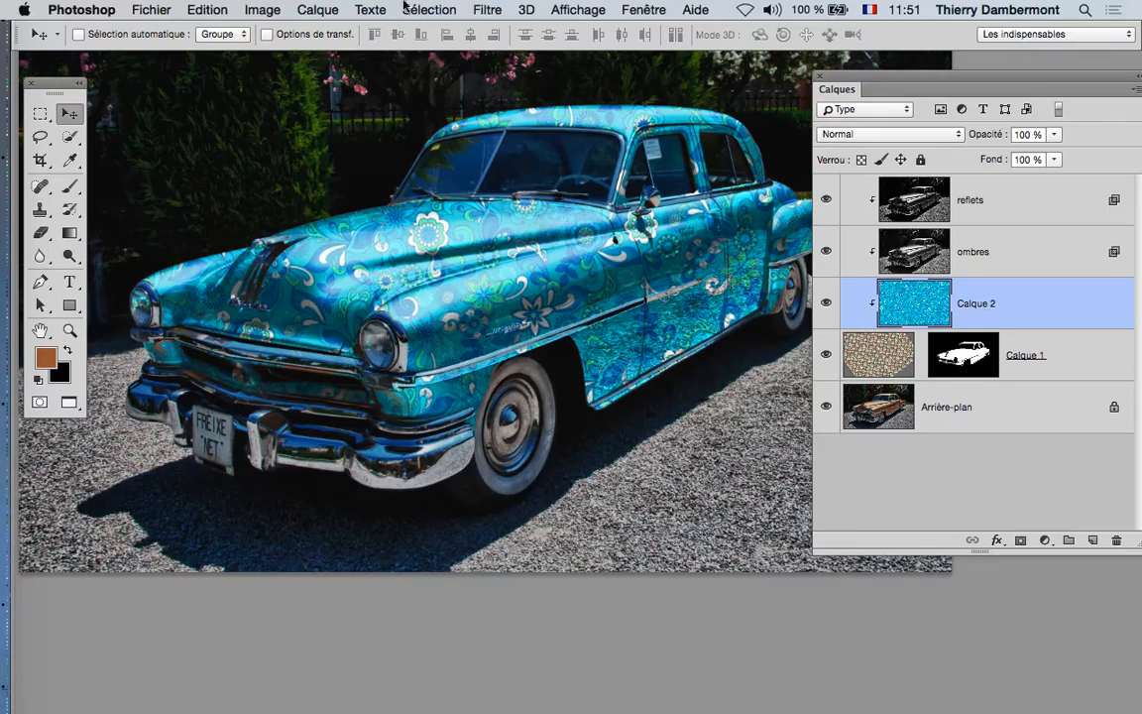
{"action": "left_click", "coordinate": [297, 9]}
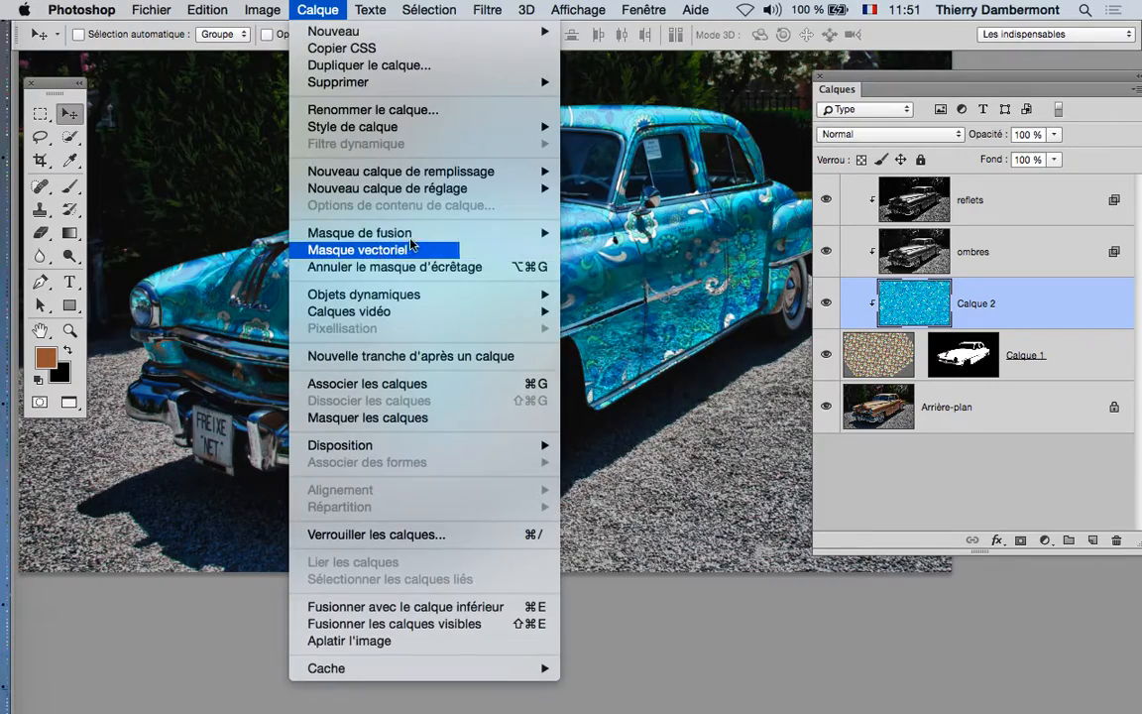
{"action": "mouse_move", "coordinate": [397, 233]}
{"action": "left_click", "coordinate": [620, 234]}
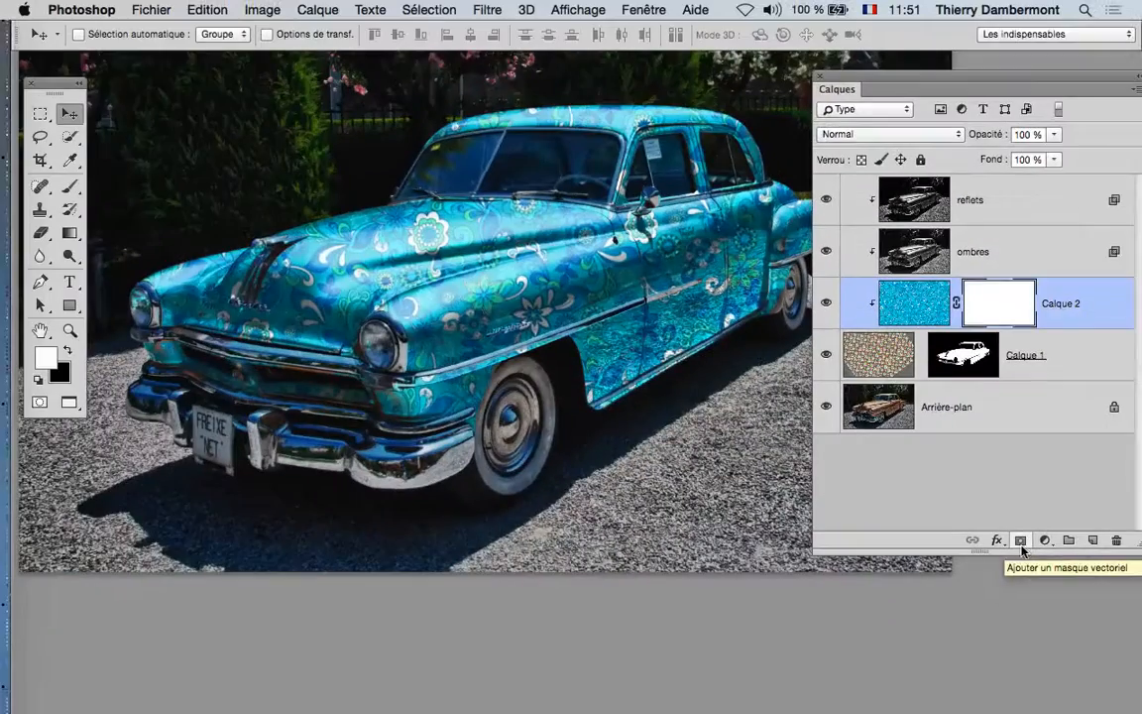
- Draw a black-to-white linear gradient on Calque 2's mask, blending the original pattern at the front into blue at the rear
{"action": "left_click", "coordinate": [67, 236]}
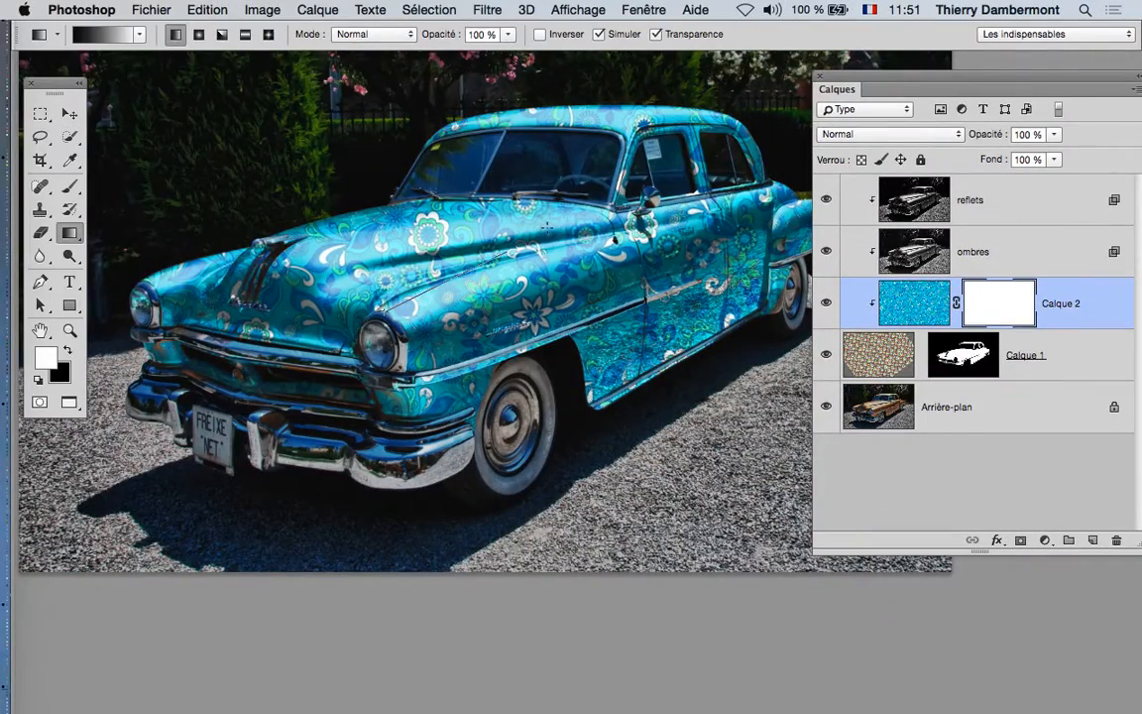
{"action": "left_click_drag", "start_coordinate": [547, 227], "coordinate": [641, 183]}
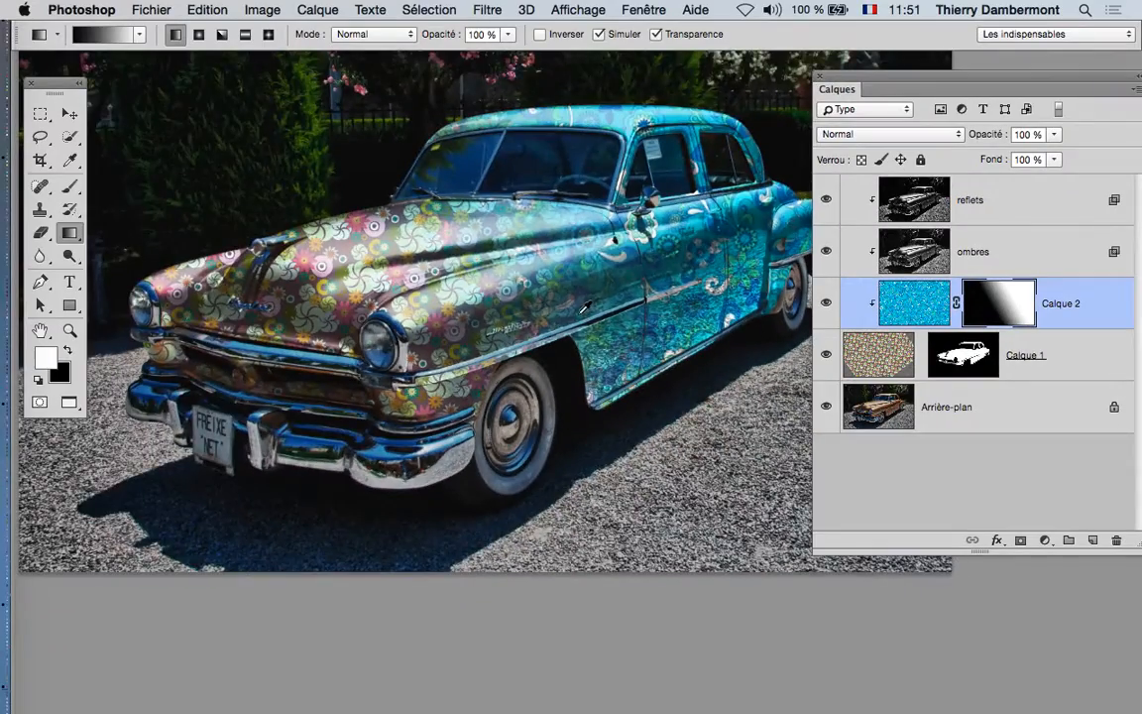
{"action": "key", "text": "super+minus"}
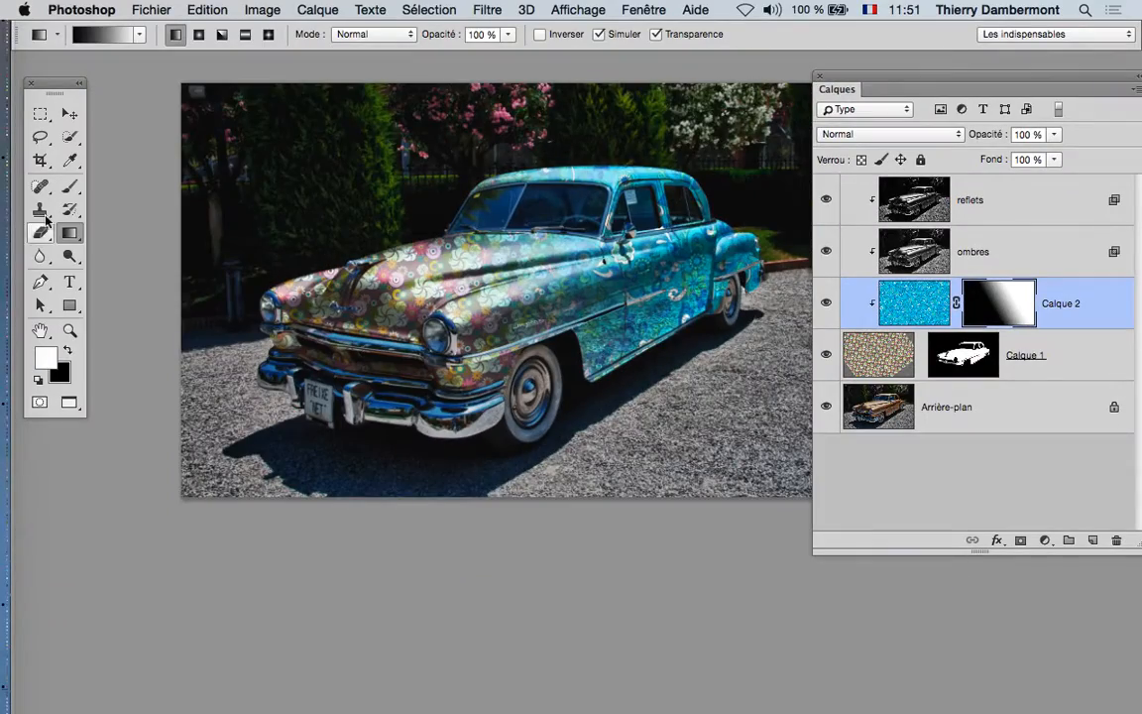
- Paint white on Calque 2's mask over the hood and front fender with a soft 1174 px brush at 100% opacity
{"action": "left_click", "coordinate": [70, 188]}
{"action": "left_click_drag", "start_coordinate": [453, 308], "coordinate": [574, 216]}
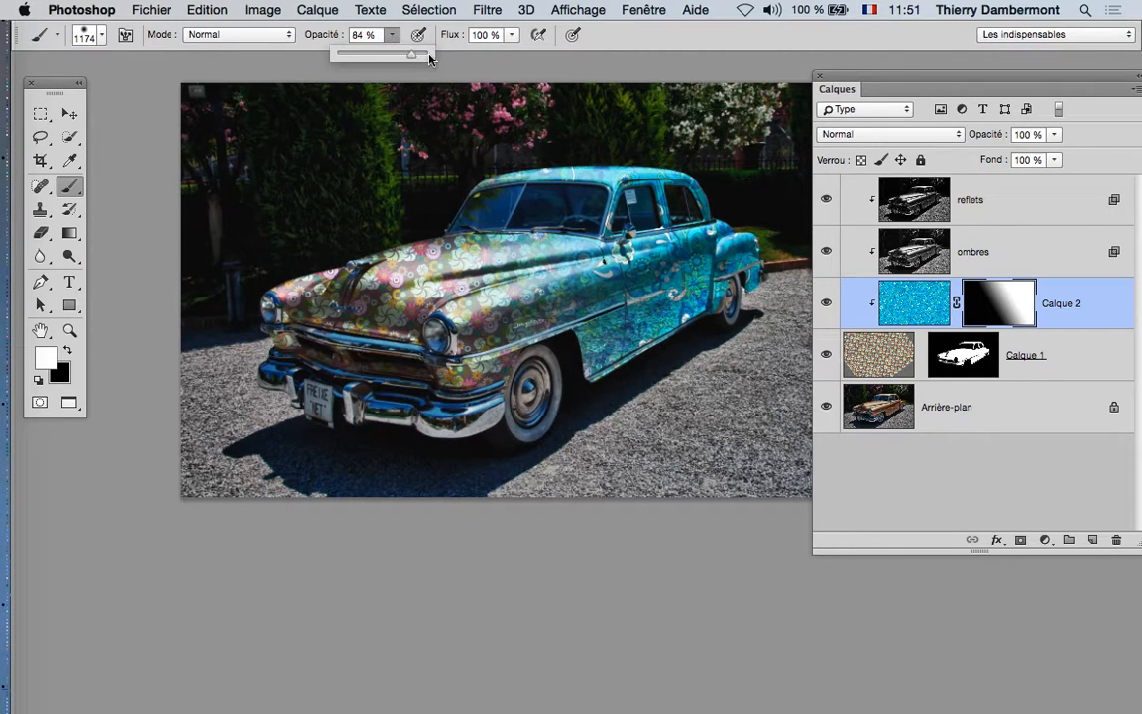
{"action": "left_click_drag", "start_coordinate": [429, 59], "coordinate": [430, 60]}
{"action": "mouse_move", "coordinate": [446, 357]}
{"action": "left_mouse_down"}
{"action": "mouse_move", "coordinate": [446, 294]}
{"action": "mouse_move", "coordinate": [332, 337]}
{"action": "mouse_move", "coordinate": [516, 377]}
{"action": "mouse_move", "coordinate": [434, 389]}
{"action": "left_mouse_up"}
- Paint black on Calque 2's mask over the rear doors and the car's front end to reveal the original pattern
{"action": "key", "text": "x"}
{"action": "mouse_move", "coordinate": [627, 310]}
{"action": "left_mouse_down"}
{"action": "mouse_move", "coordinate": [651, 290]}
{"action": "mouse_move", "coordinate": [628, 229]}
{"action": "mouse_move", "coordinate": [645, 263]}
{"action": "mouse_move", "coordinate": [690, 278]}
{"action": "left_mouse_up"}
{"action": "left_click_drag", "start_coordinate": [220, 309], "coordinate": [226, 319]}
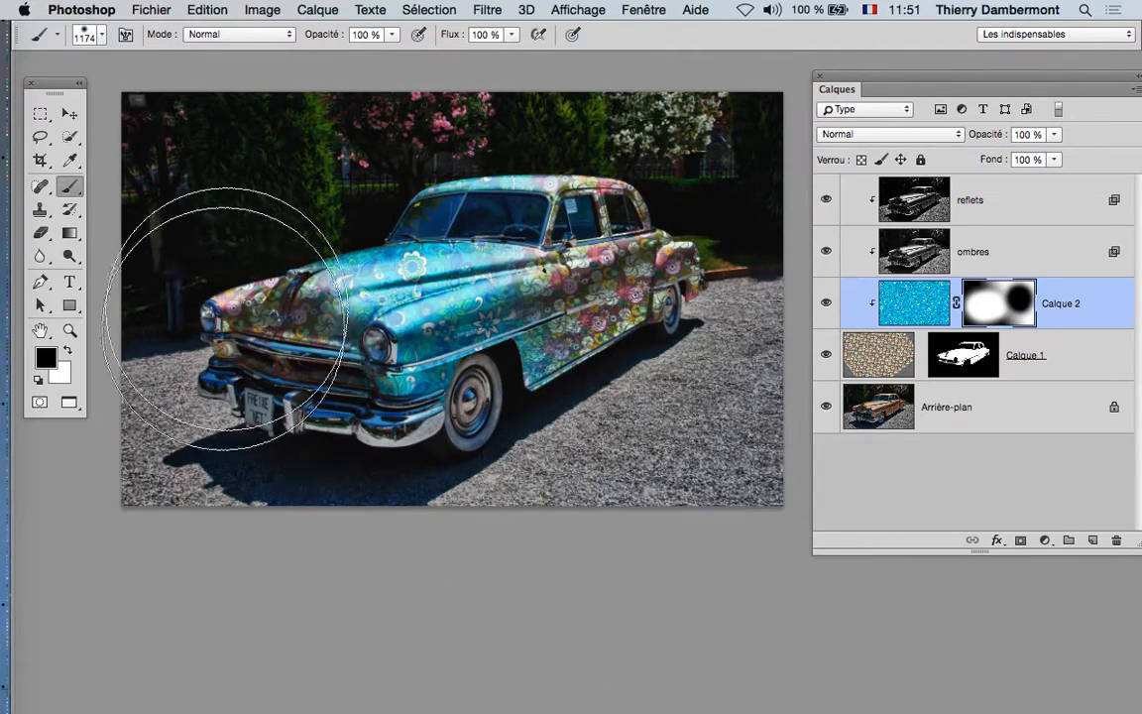
- Paint white on Calque 2's mask across the body from rear to front to restore the blue pattern
{"action": "key", "text": "x"}
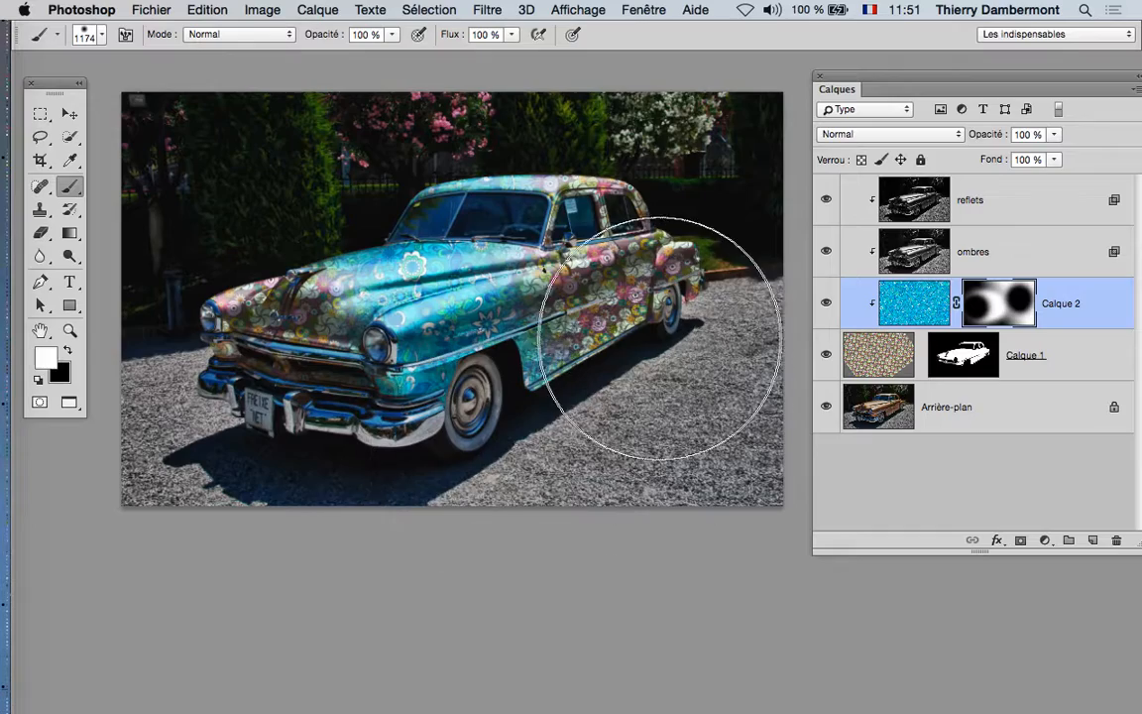
{"action": "mouse_move", "coordinate": [660, 337]}
{"action": "left_mouse_down"}
{"action": "mouse_move", "coordinate": [658, 229]}
{"action": "mouse_move", "coordinate": [619, 281]}
{"action": "mouse_move", "coordinate": [326, 370]}
{"action": "mouse_move", "coordinate": [243, 317]}
{"action": "mouse_move", "coordinate": [260, 347]}
{"action": "left_mouse_up"}
- Paint black on Calque 2's mask over the roof and window pillars with a 244 px brush to reveal the original pattern
{"action": "key", "text": "x"}
{"action": "left_click_drag", "start_coordinate": [405, 236], "coordinate": [309, 238], "text": "ctrl+alt"}
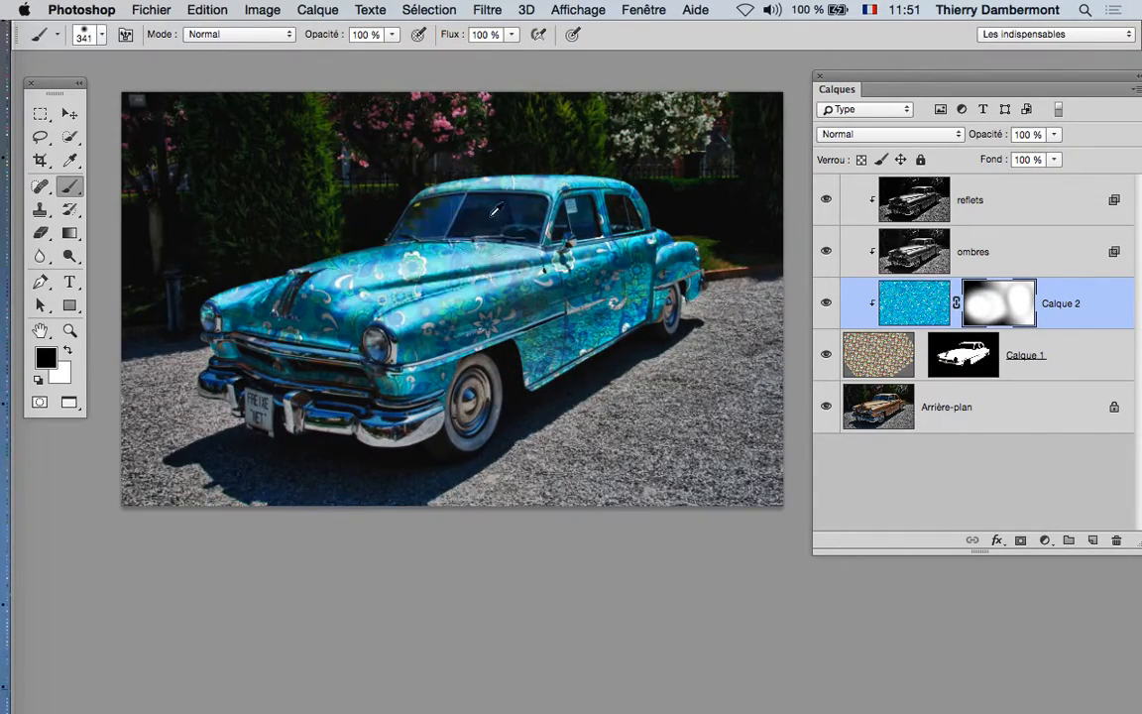
{"action": "scroll", "coordinate": [493, 212], "scroll_direction": "up", "scroll_amount": 2, "text": "alt"}
{"action": "left_click_drag", "start_coordinate": [421, 181], "coordinate": [263, 191]}
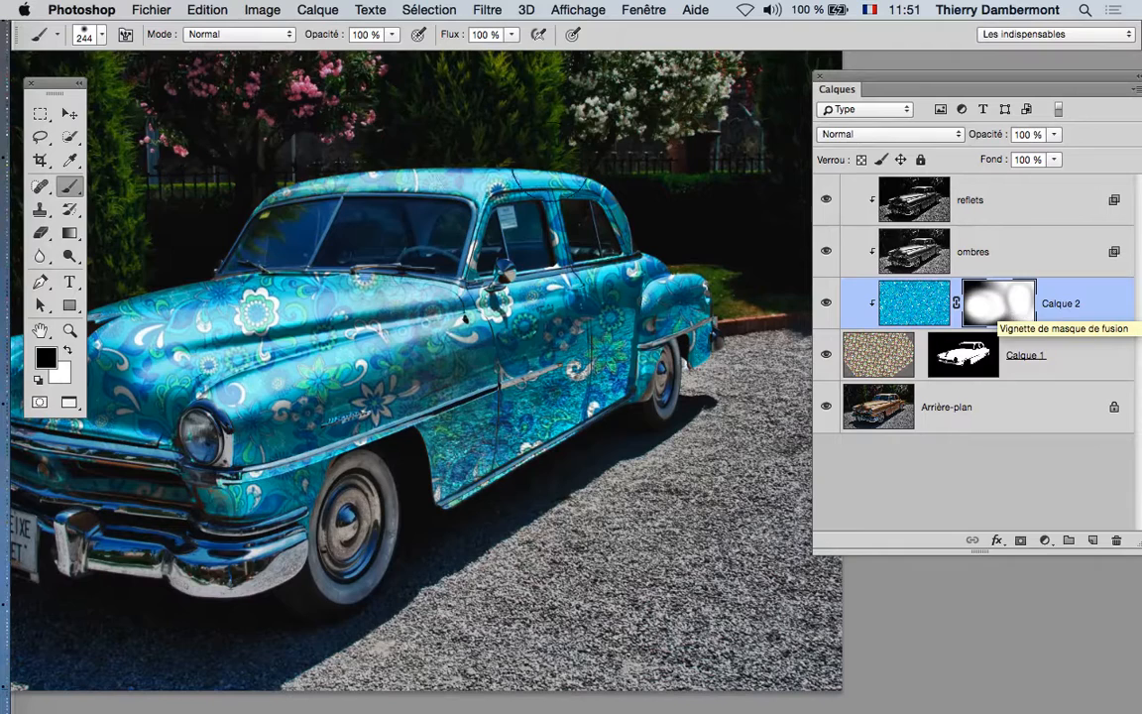
{"action": "left_click_drag", "start_coordinate": [263, 175], "coordinate": [620, 171]}
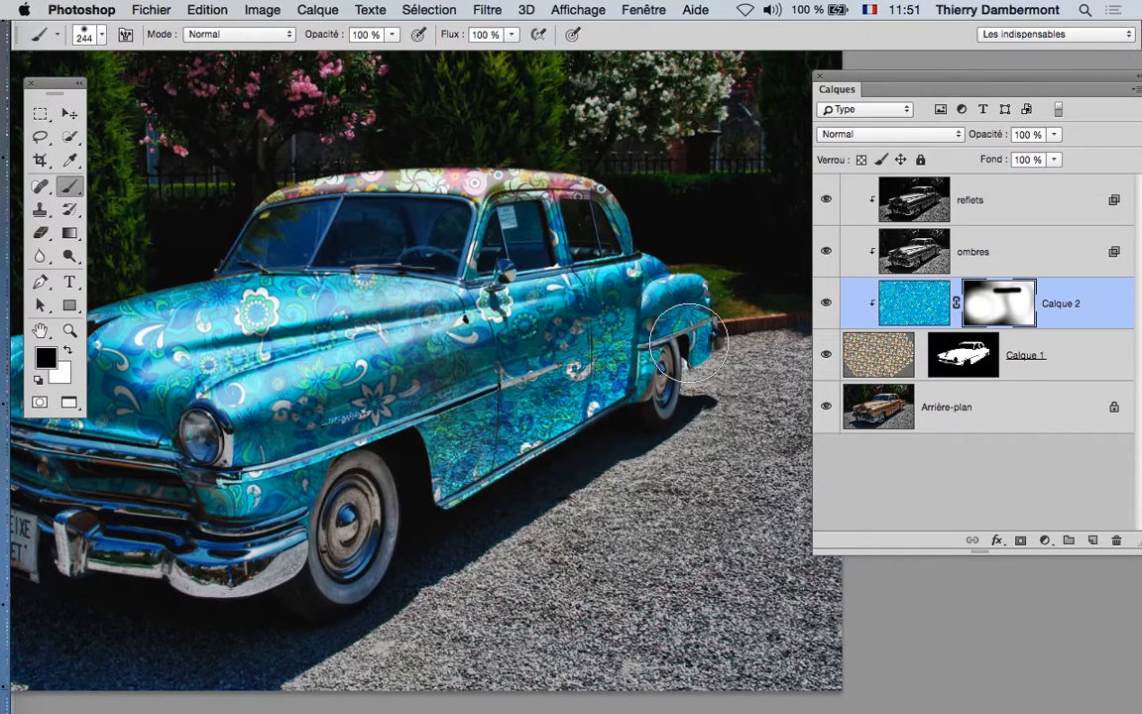
{"action": "mouse_move", "coordinate": [297, 213]}
{"action": "left_mouse_down"}
{"action": "mouse_move", "coordinate": [596, 206]}
{"action": "mouse_move", "coordinate": [498, 231]}
{"action": "mouse_move", "coordinate": [476, 231]}
{"action": "mouse_move", "coordinate": [624, 215]}
{"action": "mouse_move", "coordinate": [475, 217]}
{"action": "mouse_move", "coordinate": [640, 210]}
{"action": "left_mouse_up"}
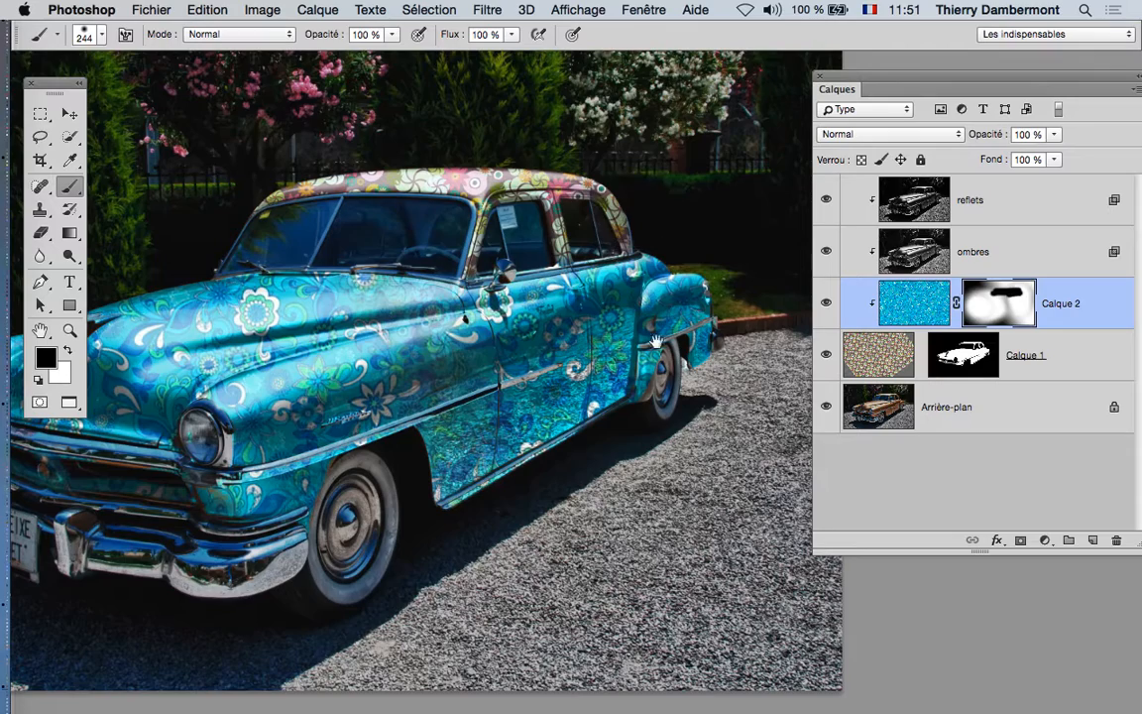
- Paint black on Calque 2's mask over the rear fender with a 65 px brush
{"action": "mouse_move", "coordinate": [683, 334]}
{"action": "left_mouse_down"}
{"action": "mouse_move", "coordinate": [645, 334]}
{"action": "mouse_move", "coordinate": [674, 396]}
{"action": "left_mouse_up"}
{"action": "scroll", "coordinate": [668, 336], "scroll_direction": "up", "scroll_amount": 3}
{"action": "mouse_move", "coordinate": [595, 381]}
{"action": "left_mouse_down"}
{"action": "mouse_move", "coordinate": [575, 392]}
{"action": "mouse_move", "coordinate": [585, 226]}
{"action": "mouse_move", "coordinate": [736, 236]}
{"action": "mouse_move", "coordinate": [623, 267]}
{"action": "mouse_move", "coordinate": [655, 302]}
{"action": "mouse_move", "coordinate": [734, 303]}
{"action": "left_mouse_up"}
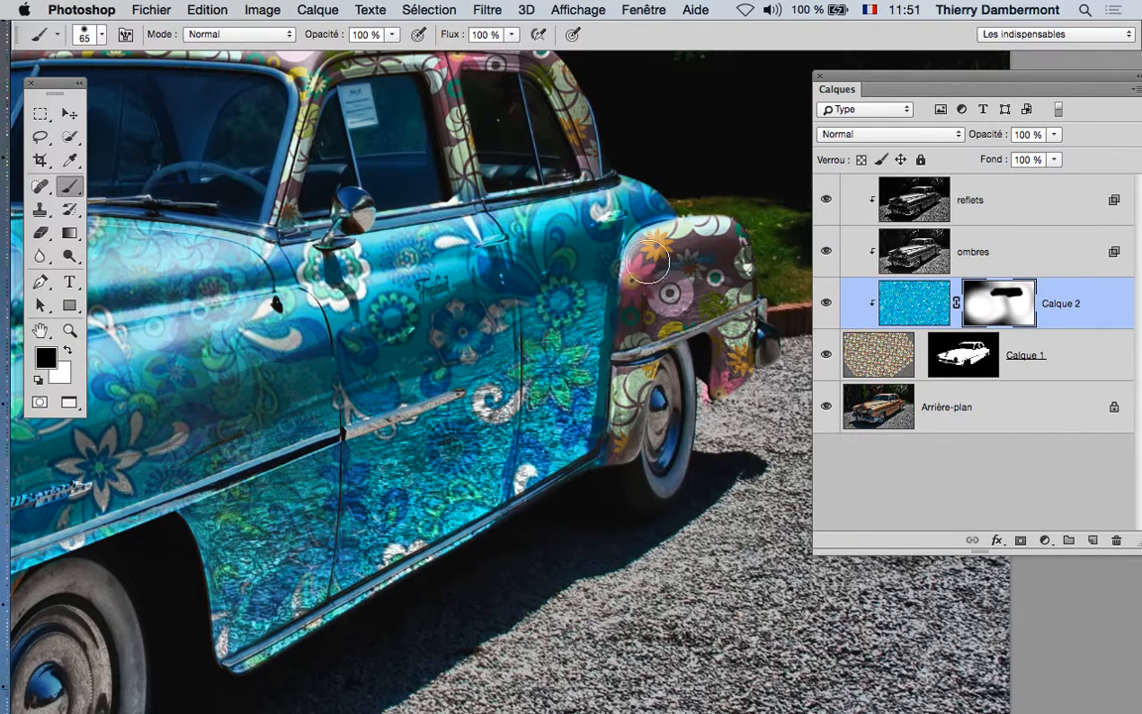
- Paint black on Calque 2's mask over the panel below the headlight and along the grille with the 65 px brush
{"action": "left_click_drag", "start_coordinate": [441, 397], "coordinate": [1070, 138]}
{"action": "mouse_move", "coordinate": [530, 381]}
{"action": "left_mouse_down"}
{"action": "mouse_move", "coordinate": [455, 395]}
{"action": "mouse_move", "coordinate": [668, 328]}
{"action": "mouse_move", "coordinate": [520, 369]}
{"action": "mouse_move", "coordinate": [411, 375]}
{"action": "mouse_move", "coordinate": [428, 397]}
{"action": "mouse_move", "coordinate": [616, 387]}
{"action": "mouse_move", "coordinate": [482, 415]}
{"action": "left_mouse_up"}
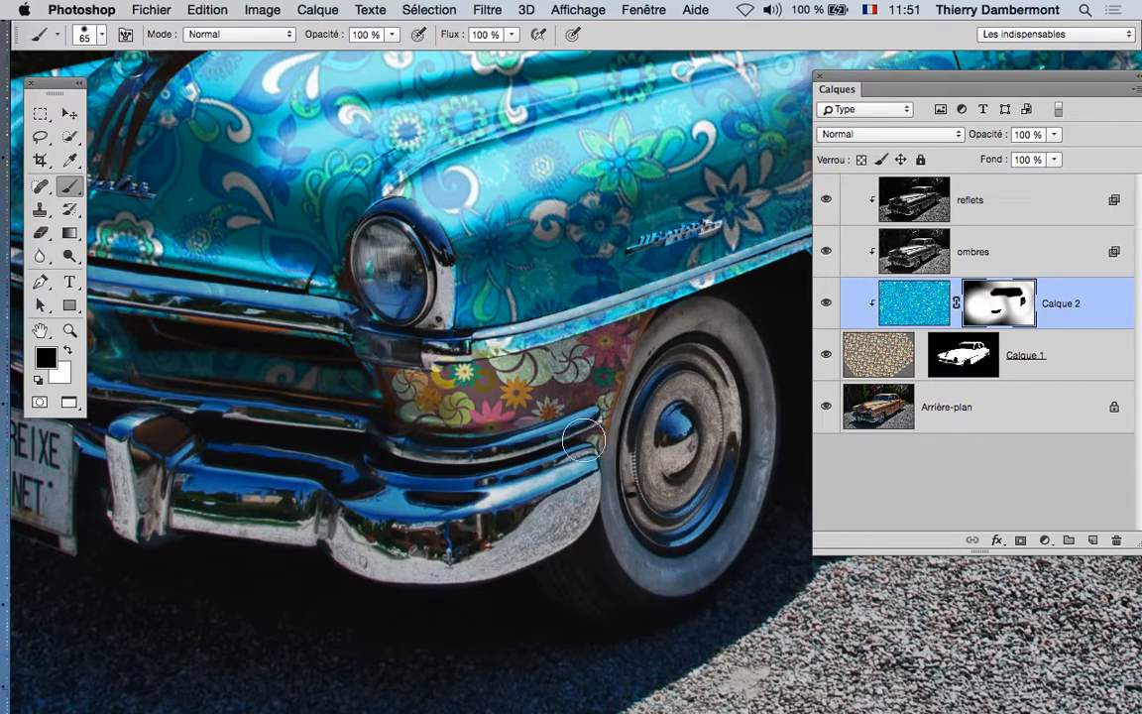
{"action": "mouse_move", "coordinate": [496, 460]}
{"action": "left_mouse_down"}
{"action": "mouse_move", "coordinate": [448, 458]}
{"action": "mouse_move", "coordinate": [663, 479]}
{"action": "left_mouse_up"}
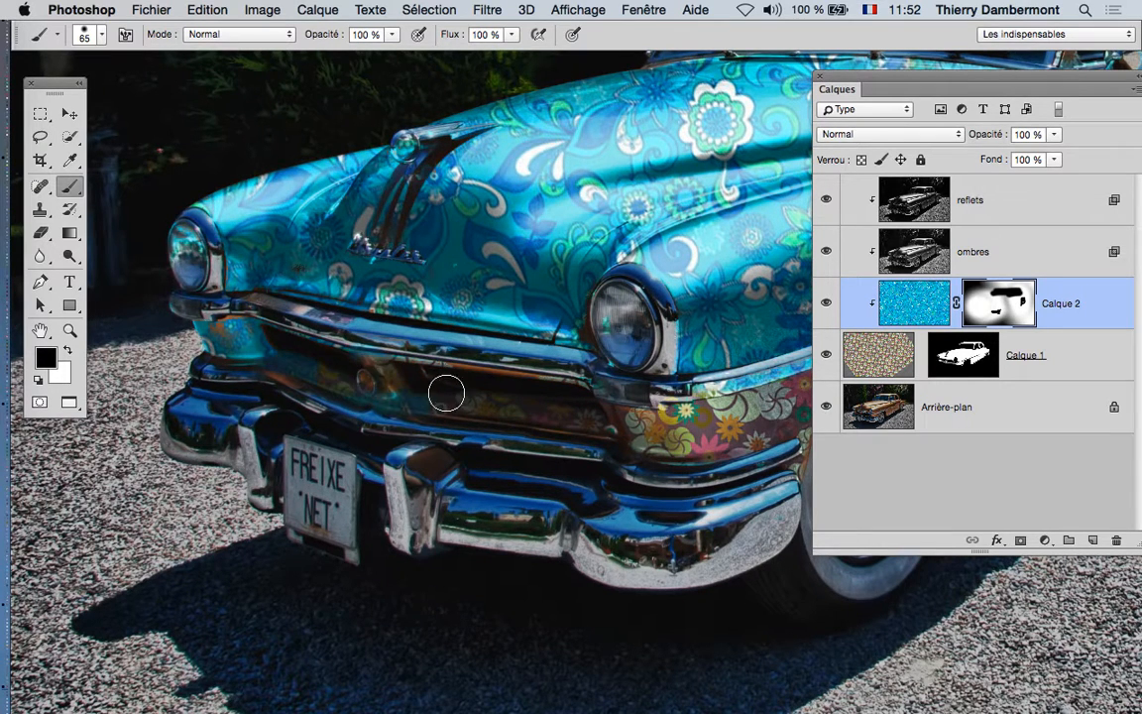
{"action": "left_click_drag", "start_coordinate": [296, 361], "coordinate": [251, 347]}
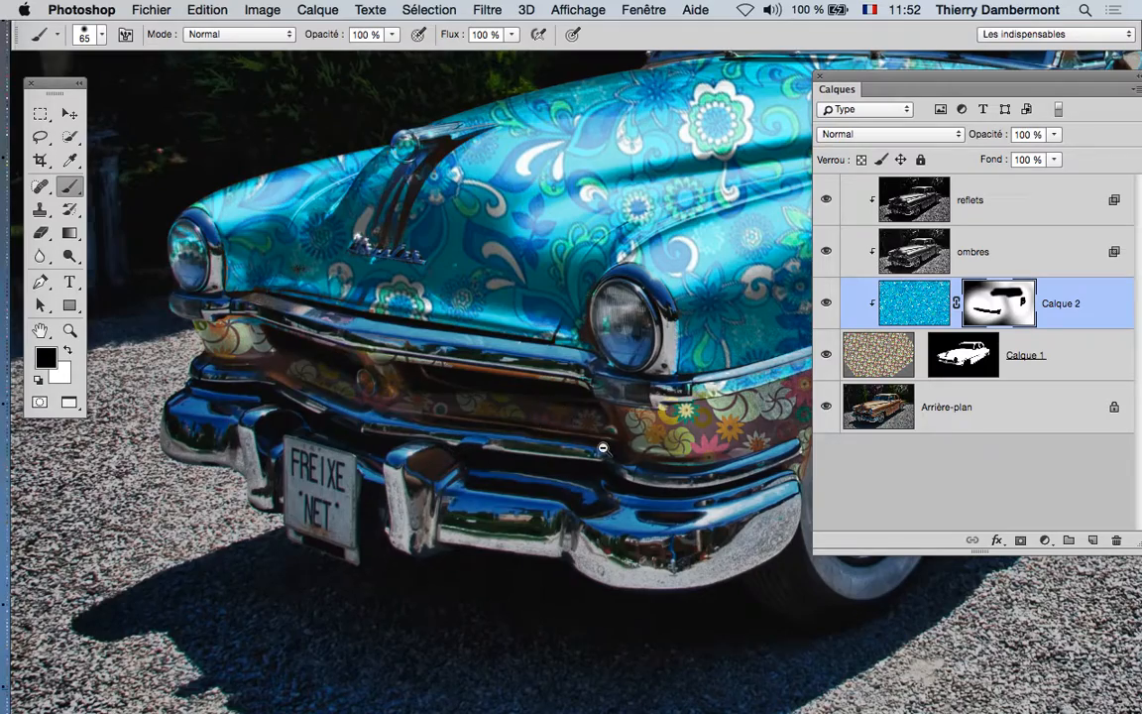
- Select Calque 1's layer mask and examine the mixed patterns on the front end and the whole car
{"action": "scroll", "coordinate": [603, 449], "scroll_direction": "down", "scroll_amount": 2}
{"action": "left_click_drag", "start_coordinate": [635, 492], "coordinate": [573, 491]}
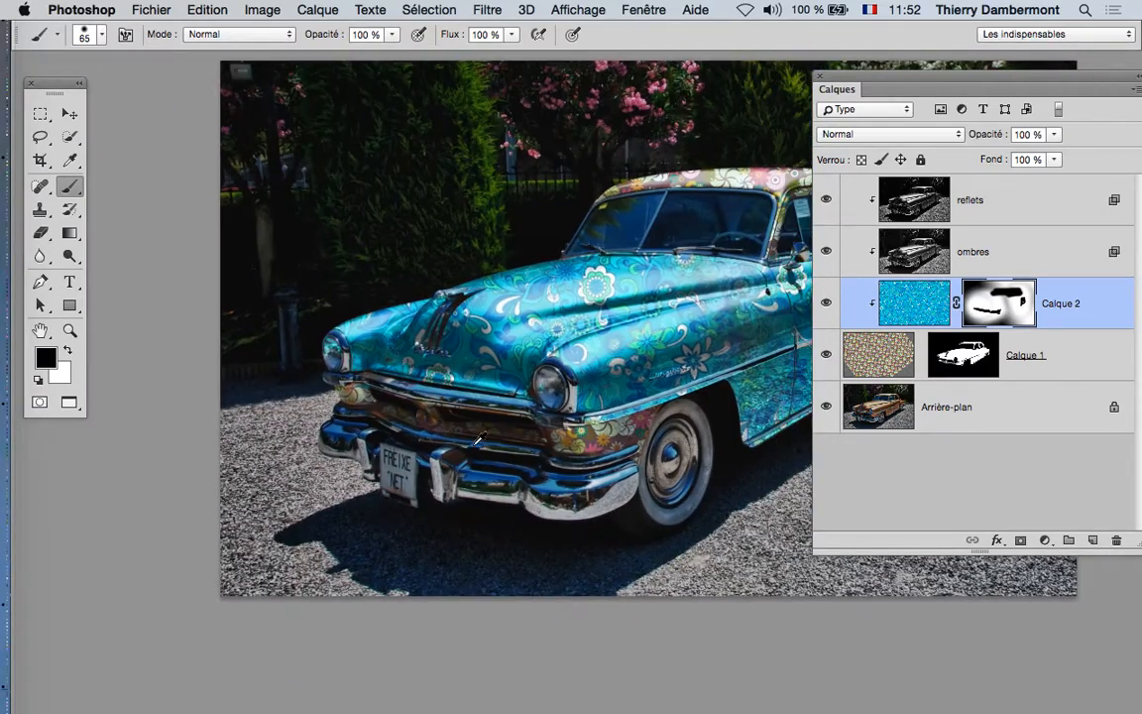
{"action": "scroll", "coordinate": [477, 440], "scroll_direction": "up", "scroll_amount": 2}
{"action": "left_click", "coordinate": [941, 371]}
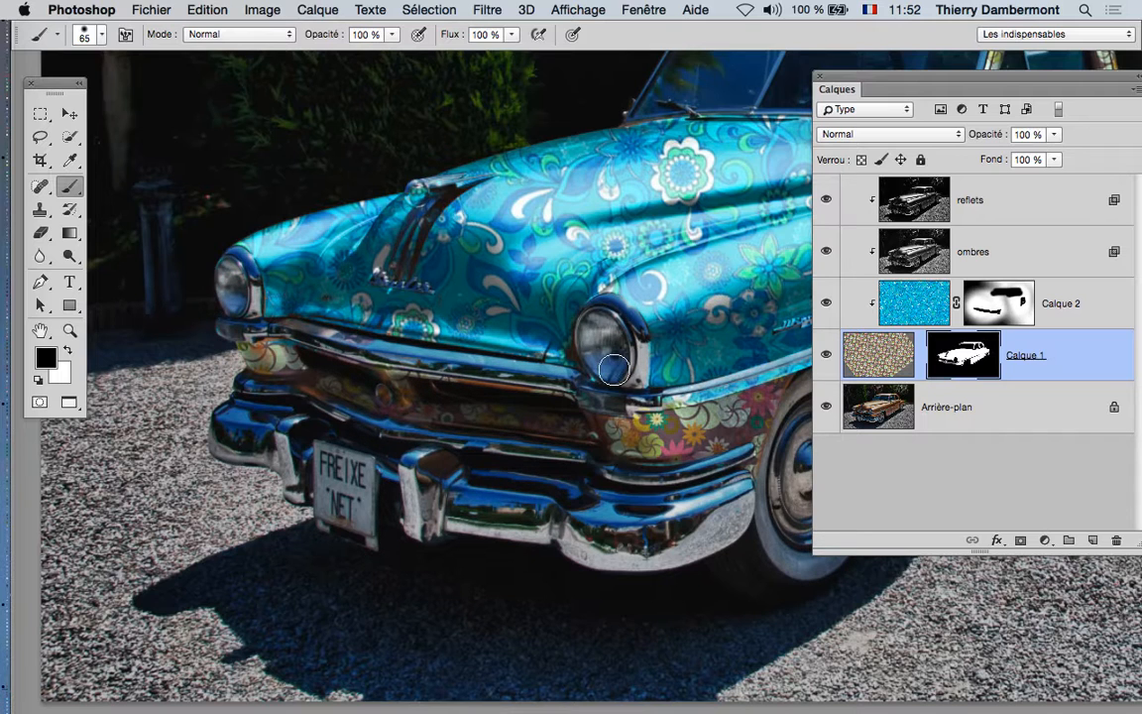
{"action": "scroll", "coordinate": [739, 496], "scroll_direction": "down", "scroll_amount": 4}
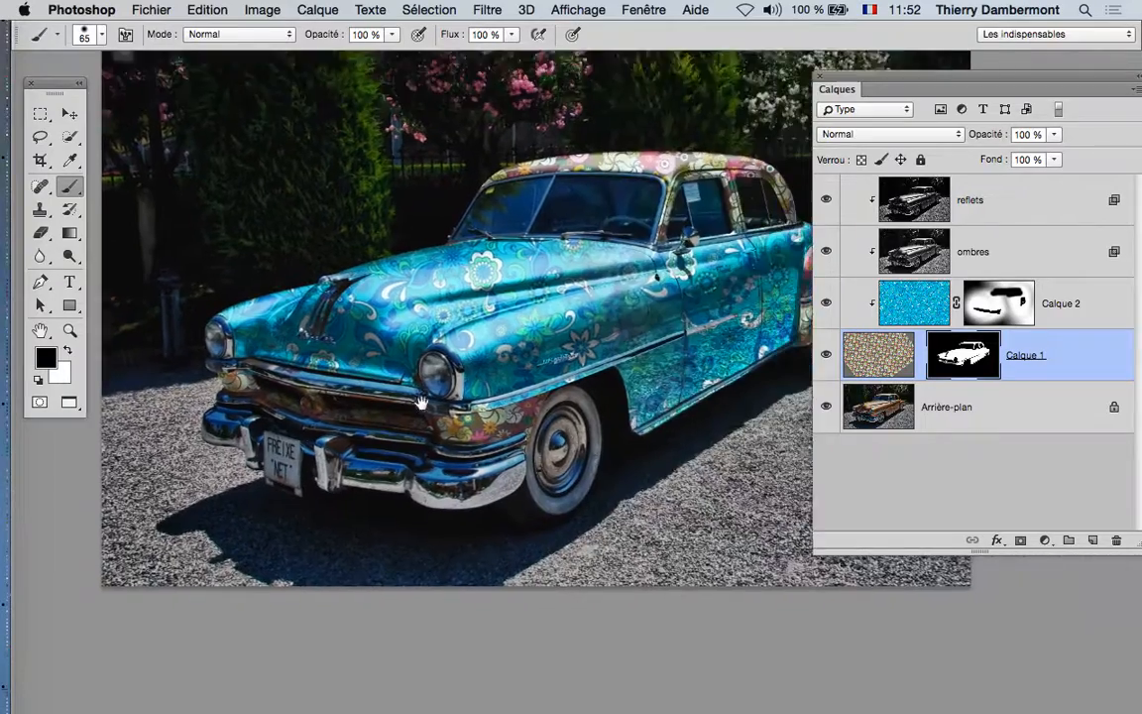
{"action": "left_click_drag", "start_coordinate": [422, 402], "coordinate": [349, 373]}
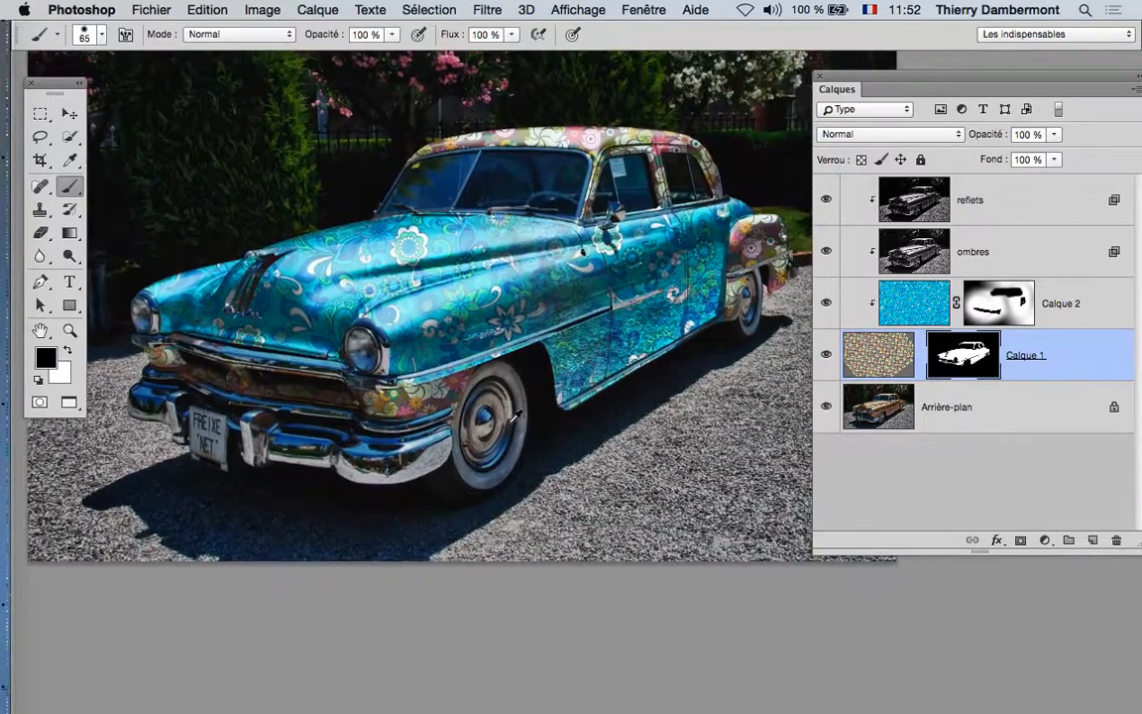
{"action": "scroll", "coordinate": [511, 424], "scroll_direction": "down", "scroll_amount": 1}
{"action": "scroll", "coordinate": [515, 420], "scroll_direction": "down", "scroll_amount": 1}
- Save the document in Photoshop format under the name Freixenet_Wallpaper-08.psd
{"action": "left_click", "coordinate": [145, 9]}
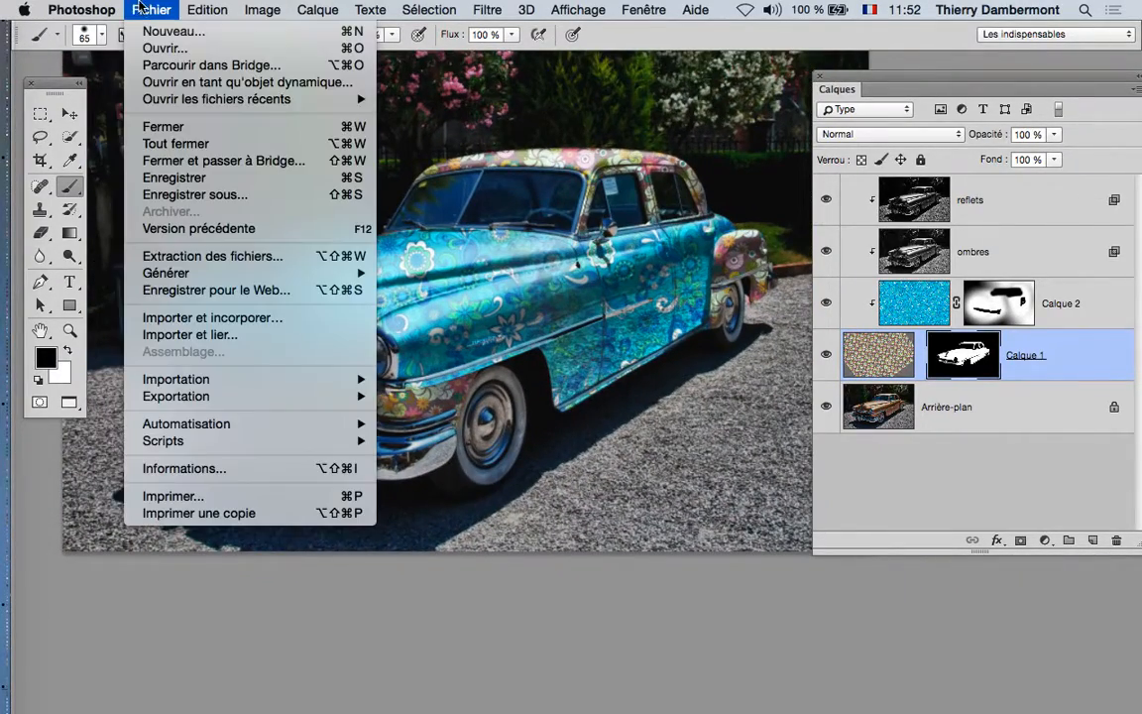
{"action": "left_click", "coordinate": [191, 178]}
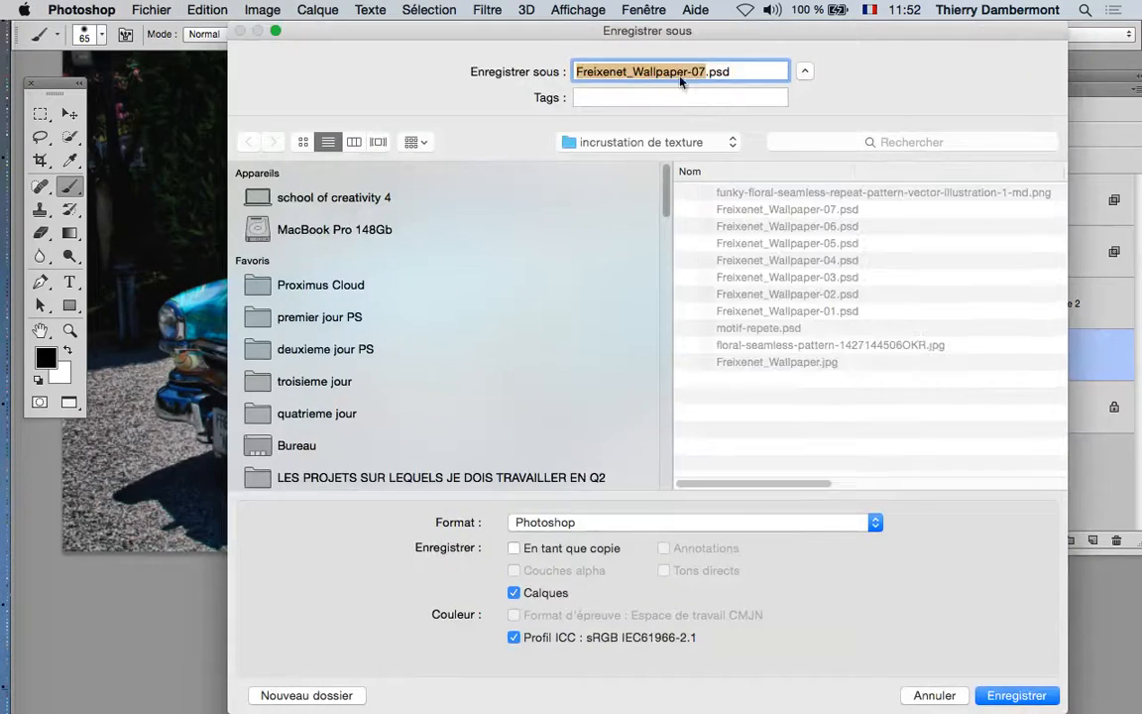
{"action": "left_click", "coordinate": [705, 72]}
{"action": "key", "text": "BackSpace"}
{"action": "type", "text": "8"}
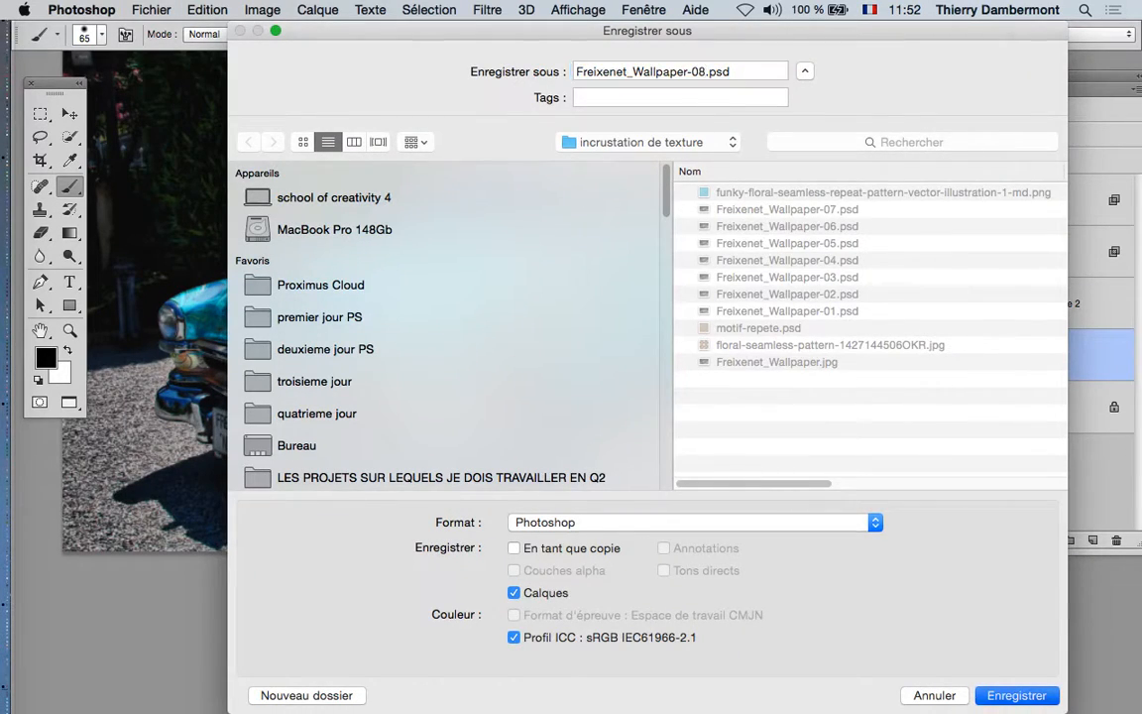